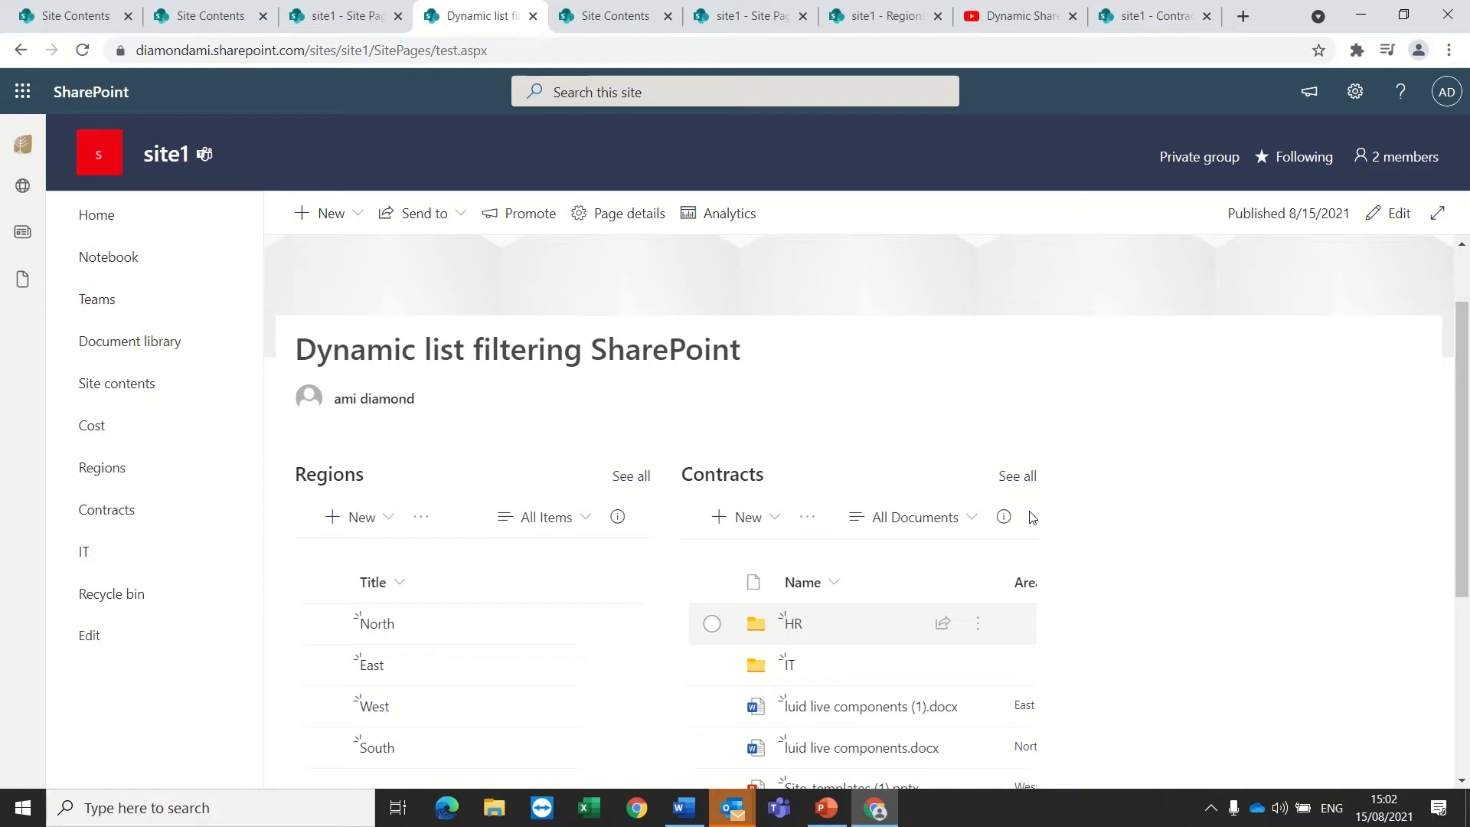
Select East, then North in the Regions list so Contracts shows only those regions.
scroll(930, 555, down, 2)
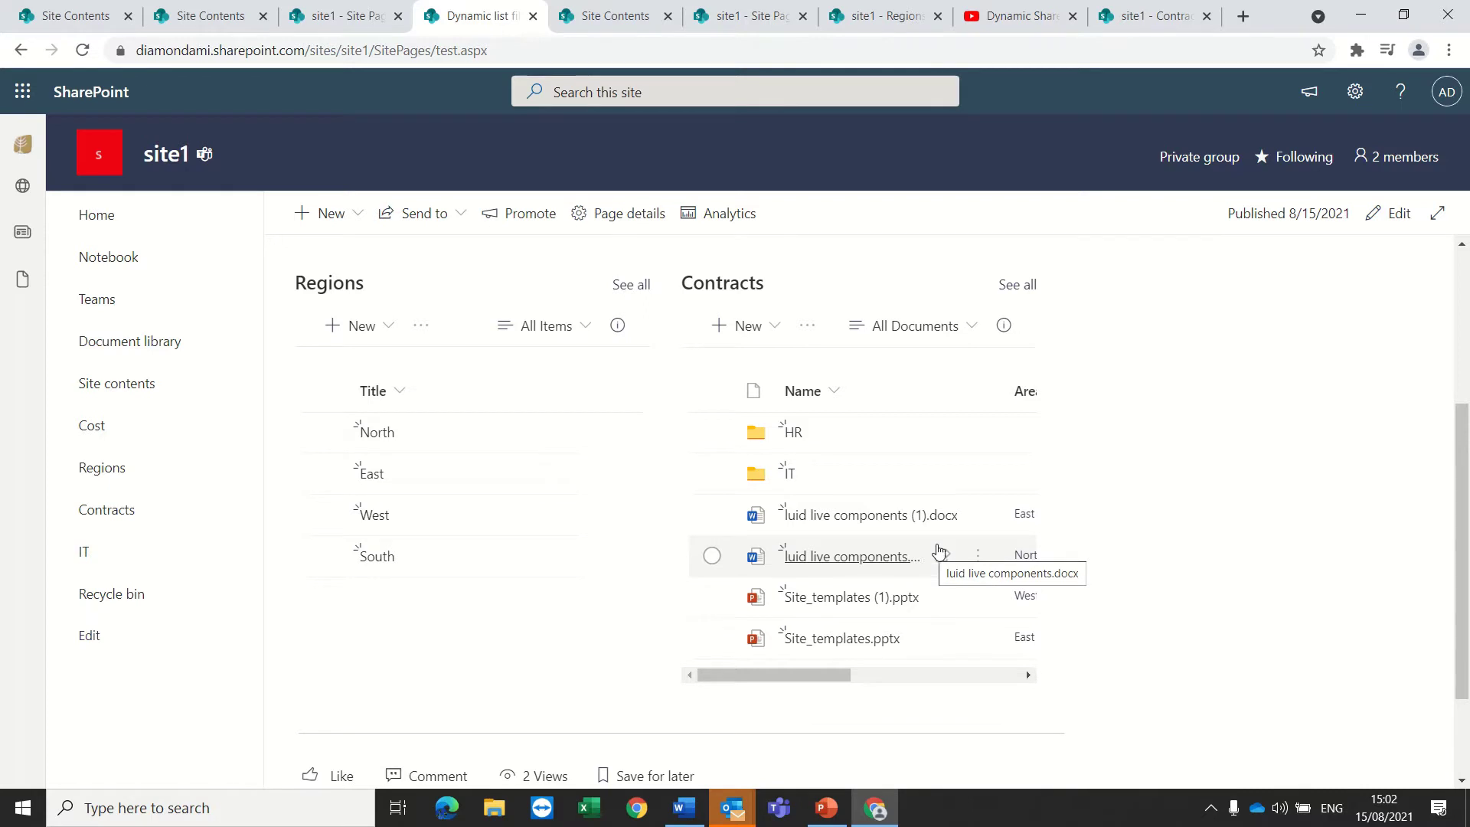
scroll(941, 551, up, 1)
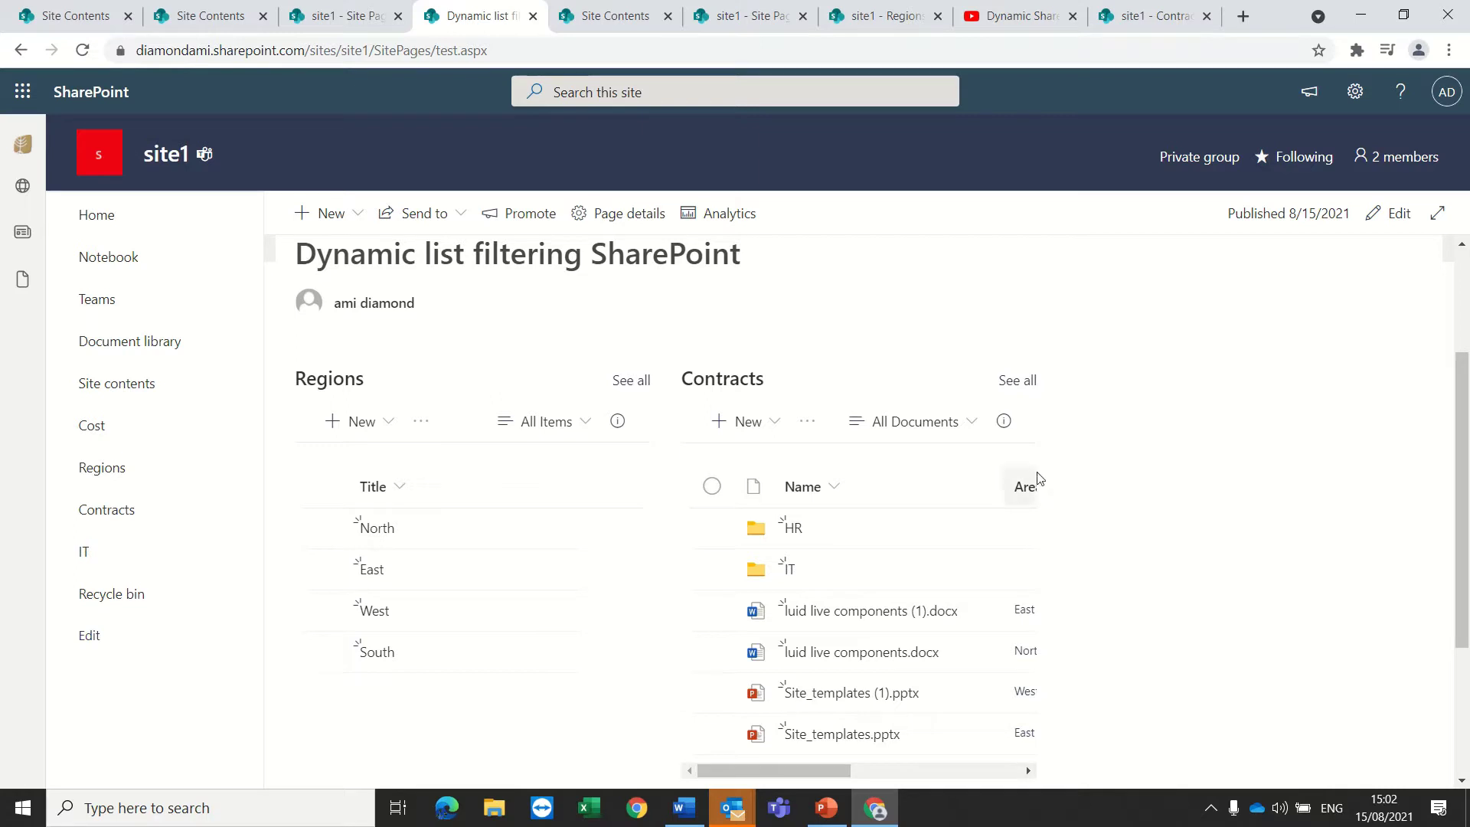
drag(810, 770, 845, 774)
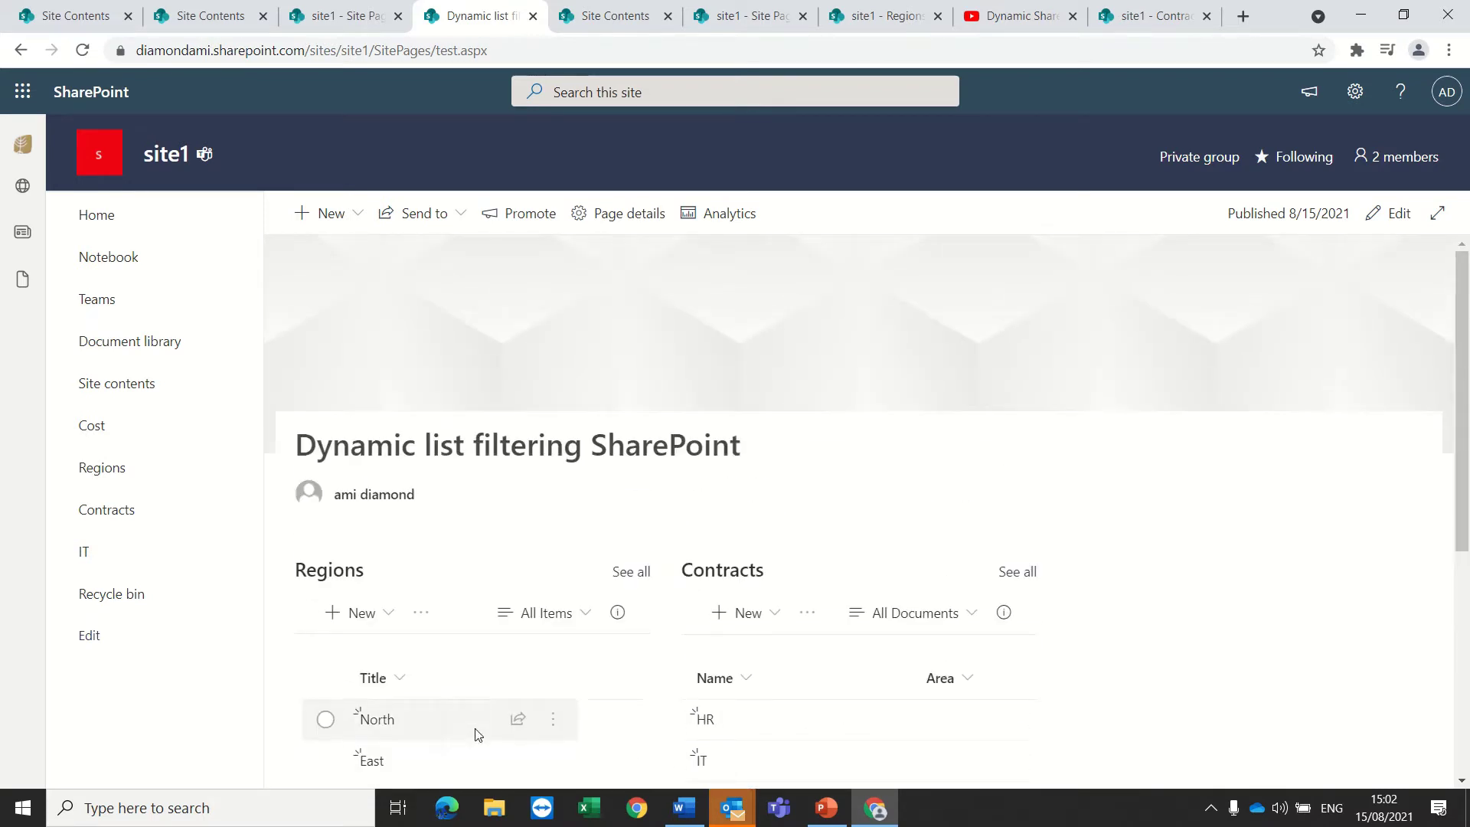
scroll(504, 763, down, 4)
scroll(757, 734, down, 3)
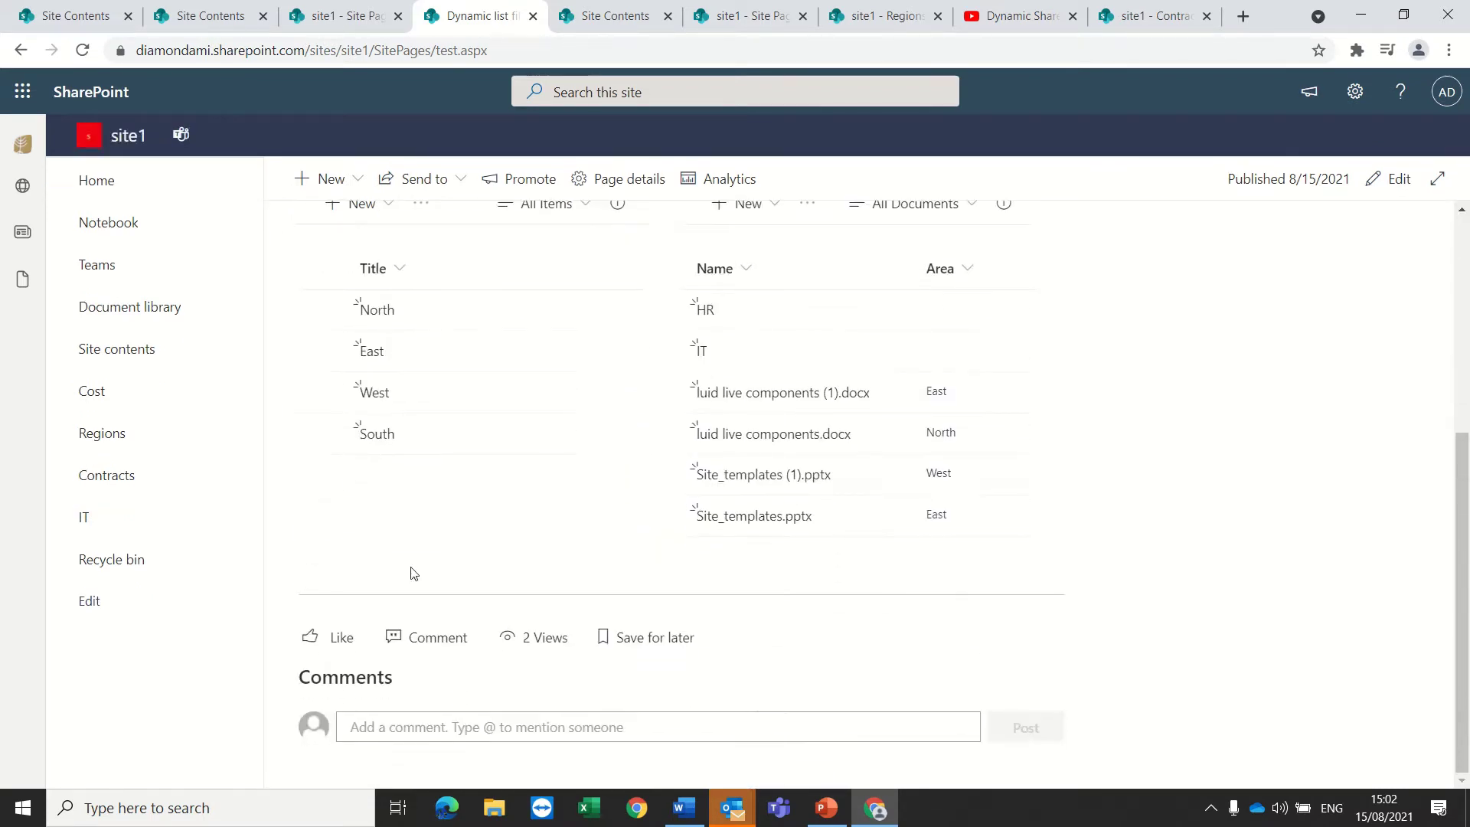
click(325, 350)
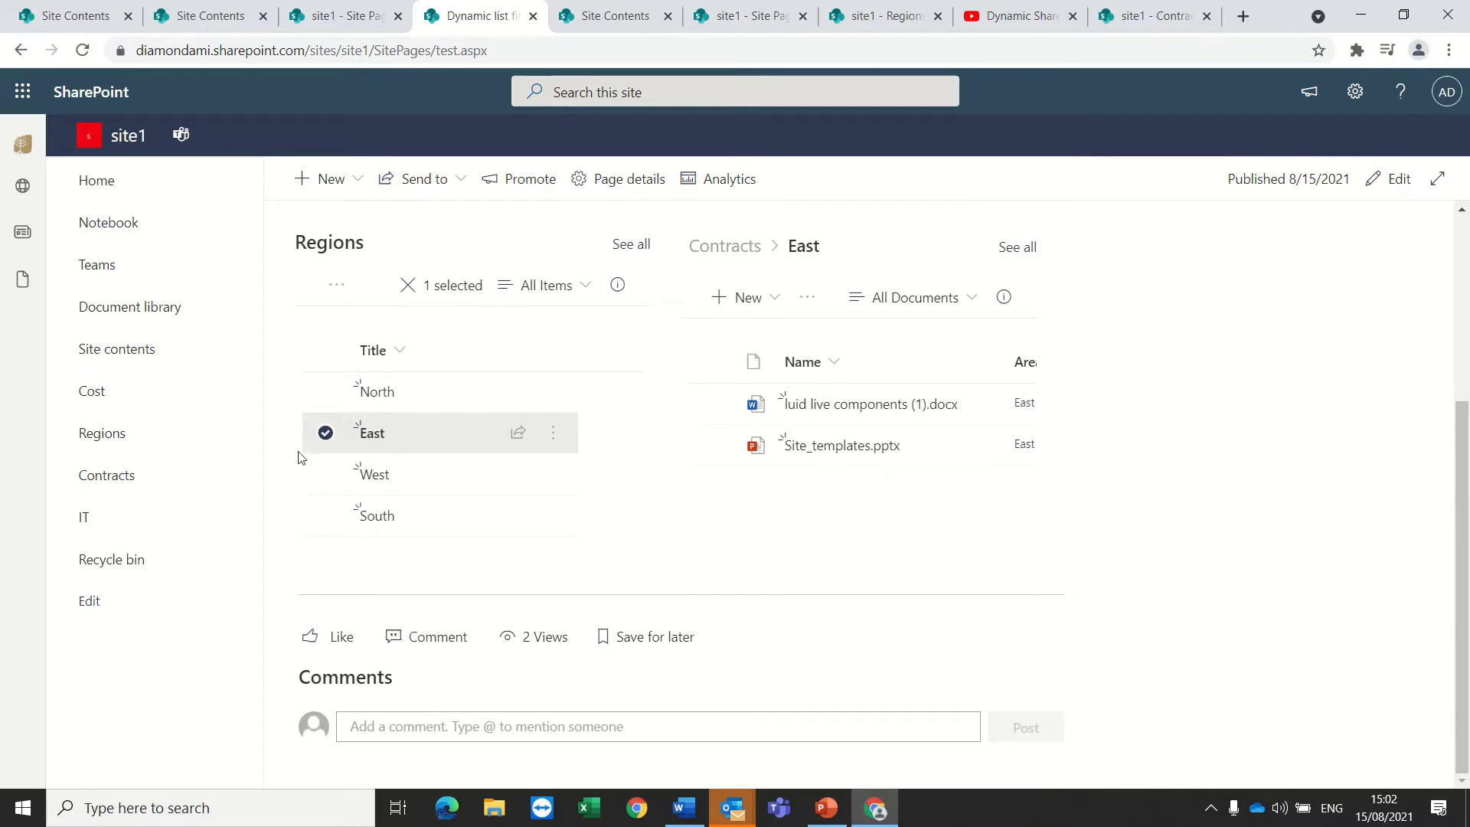
click(325, 391)
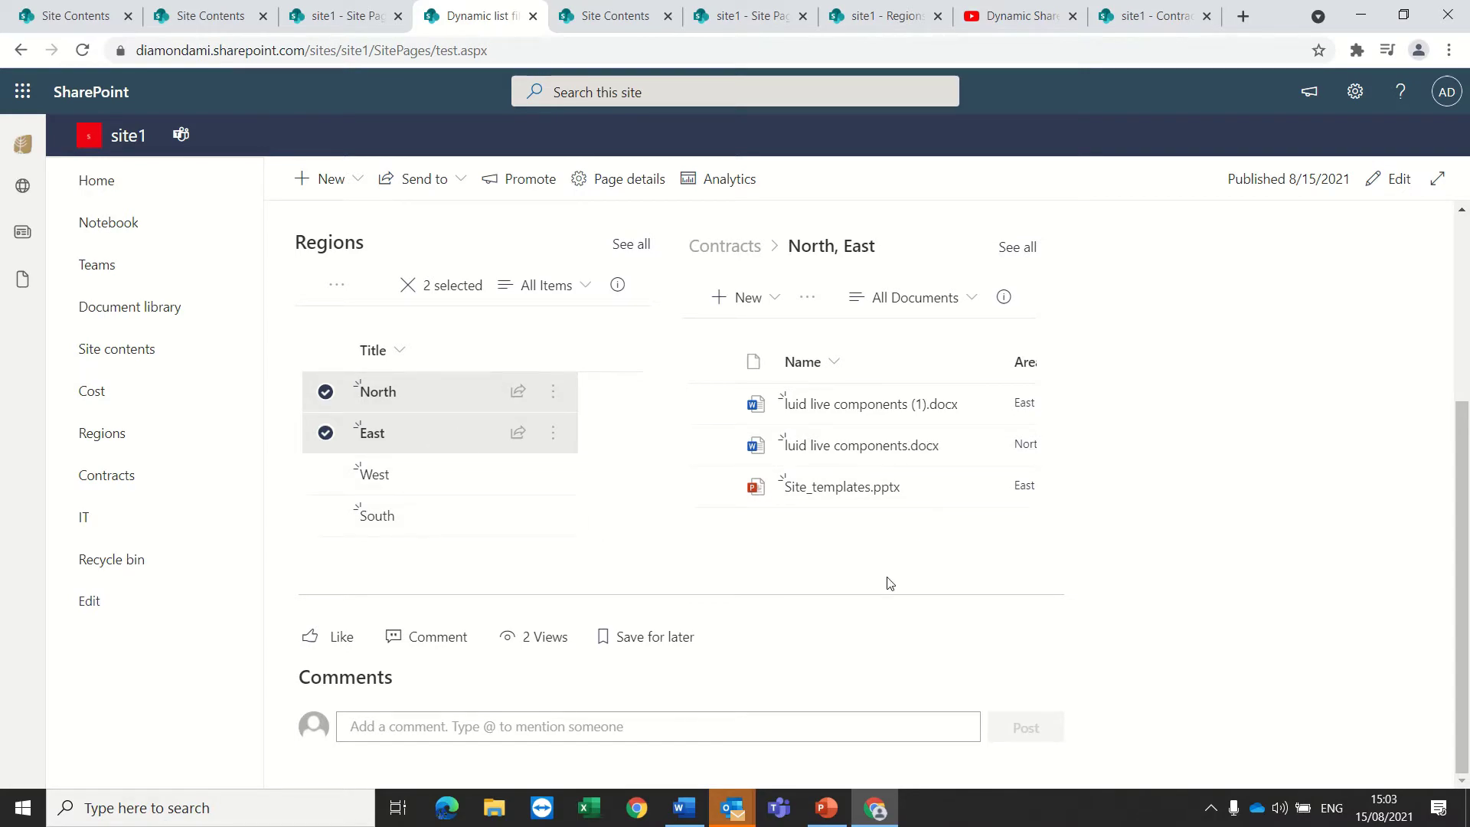
Switch the 'Dynamic list filtering SharePoint' page into edit mode.
scroll(887, 583, up, 4)
scroll(881, 582, down, 3)
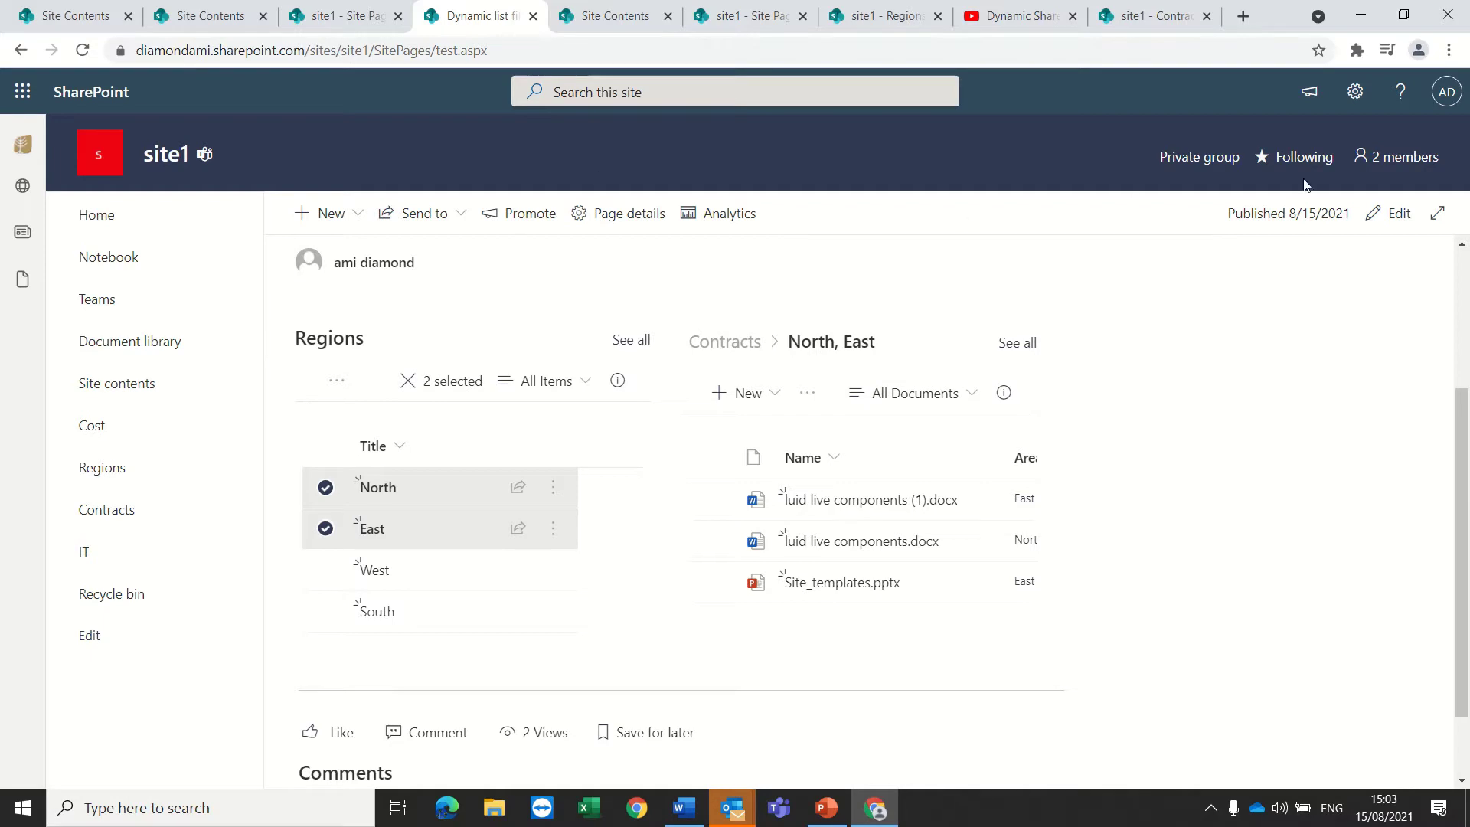
click(1400, 212)
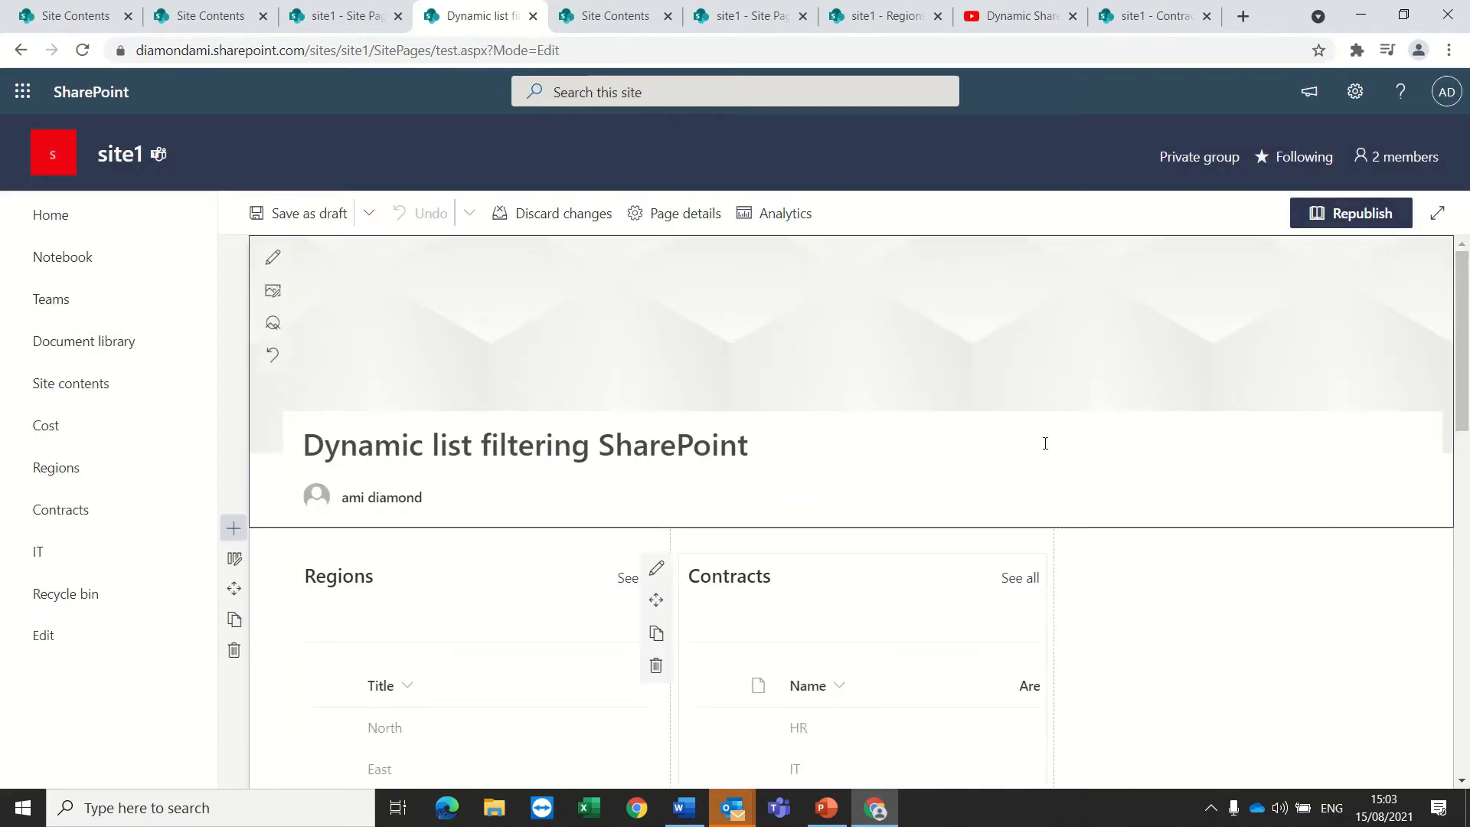
scroll(1045, 443, down, 3)
scroll(498, 558, down, 3)
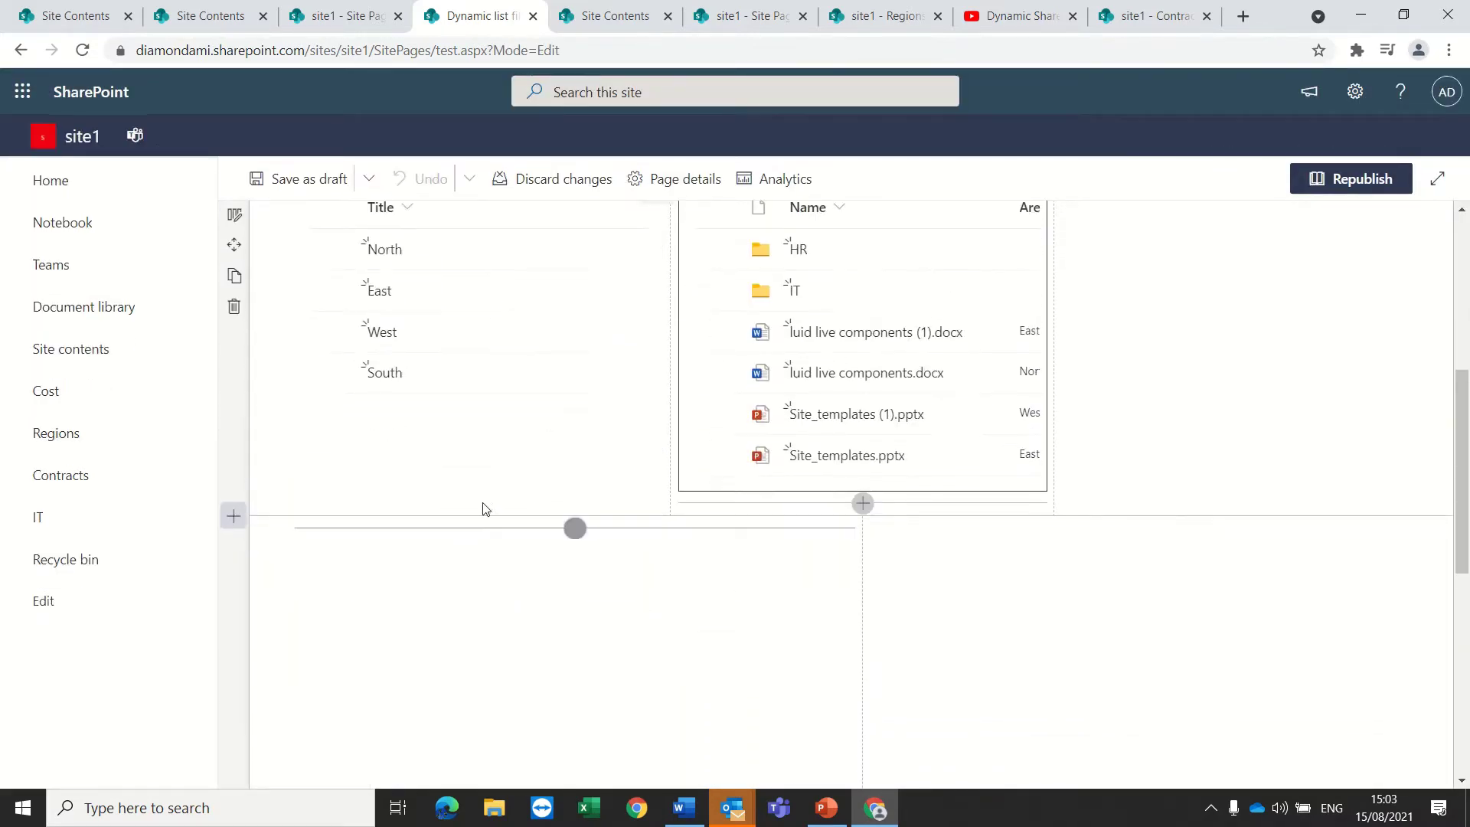
scroll(388, 425, up, 2)
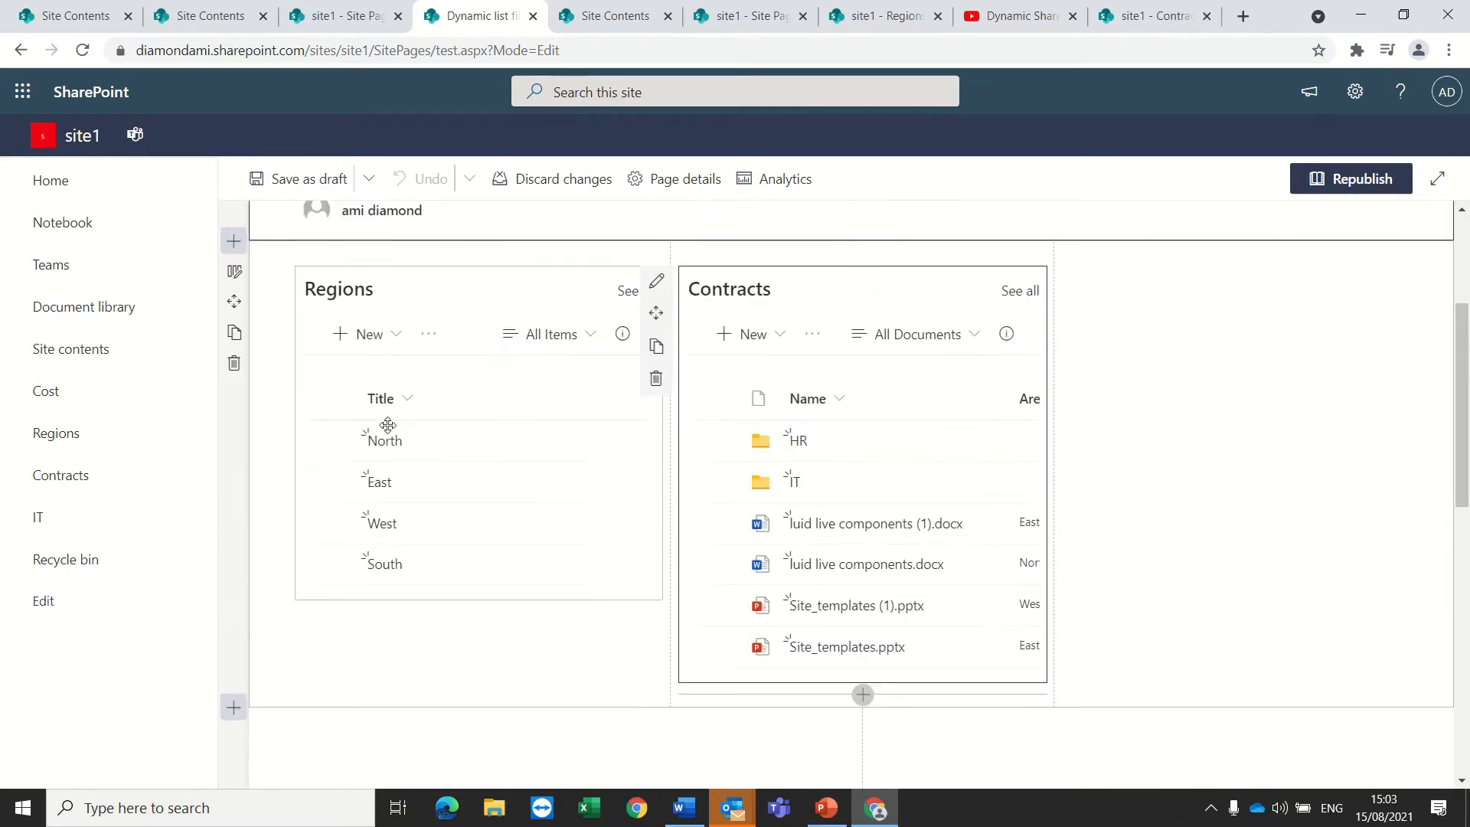
click(479, 612)
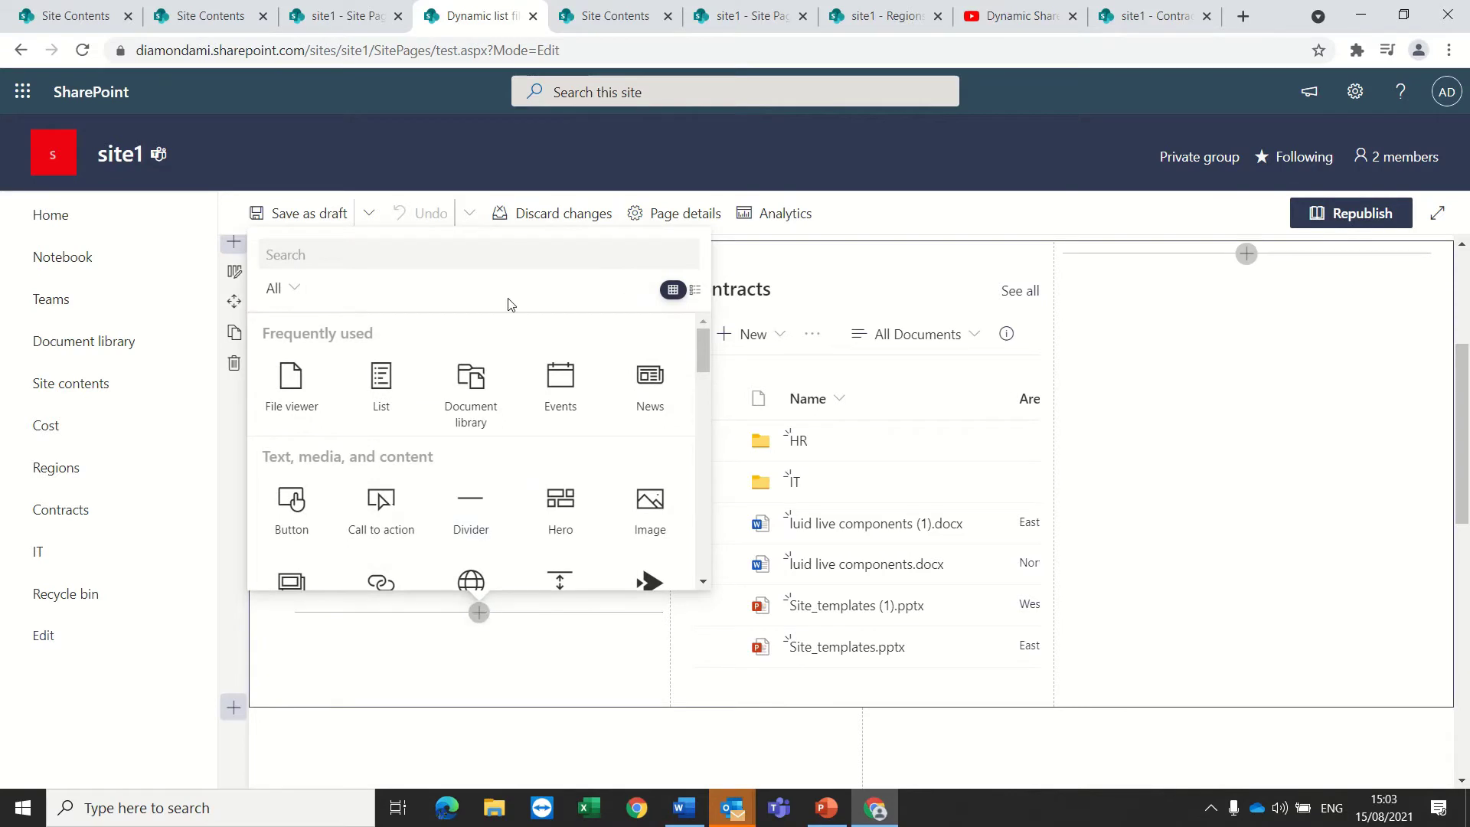
text(list)
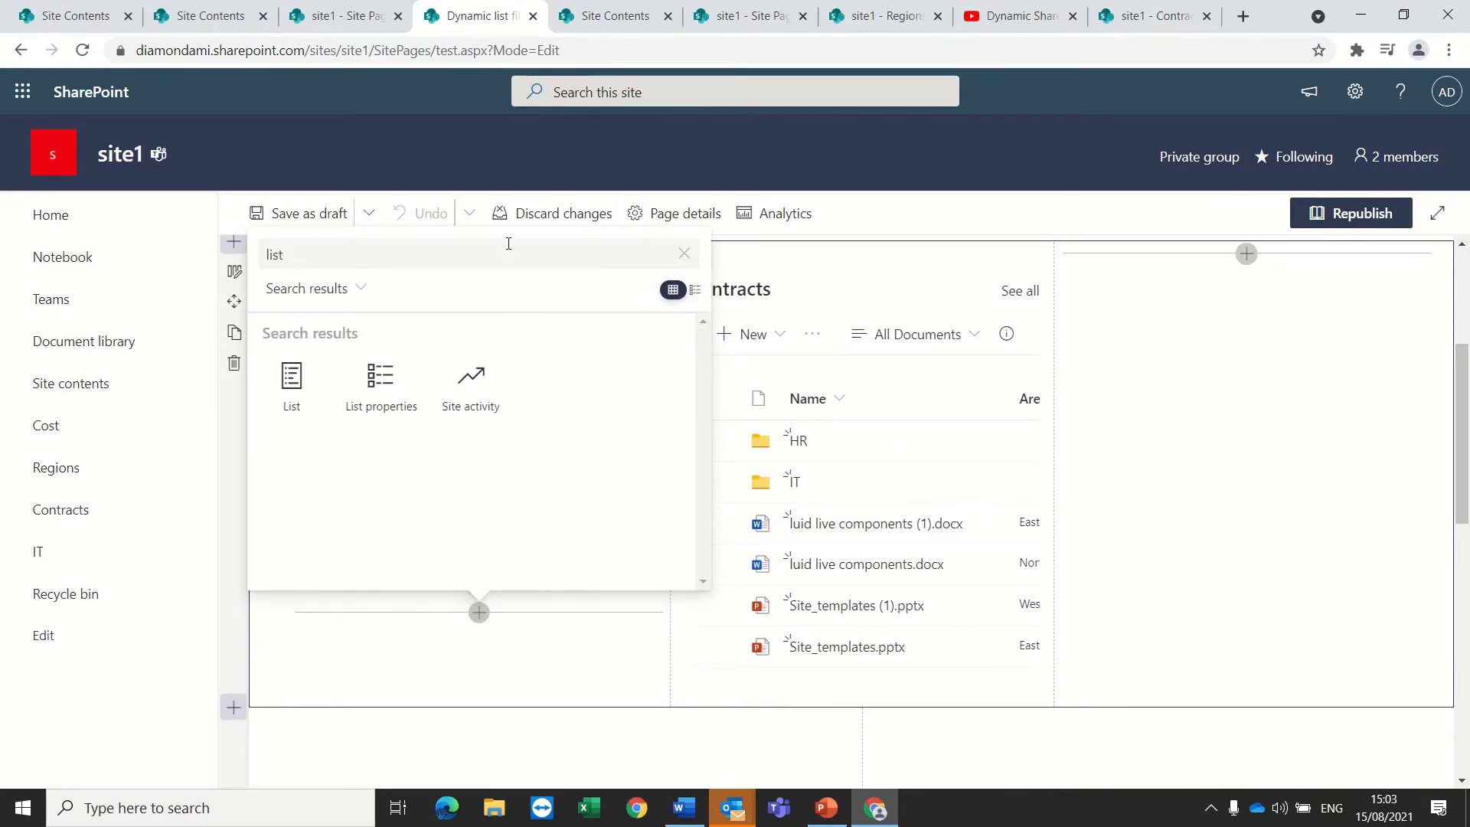
click(297, 389)
scroll(343, 506, down, 6)
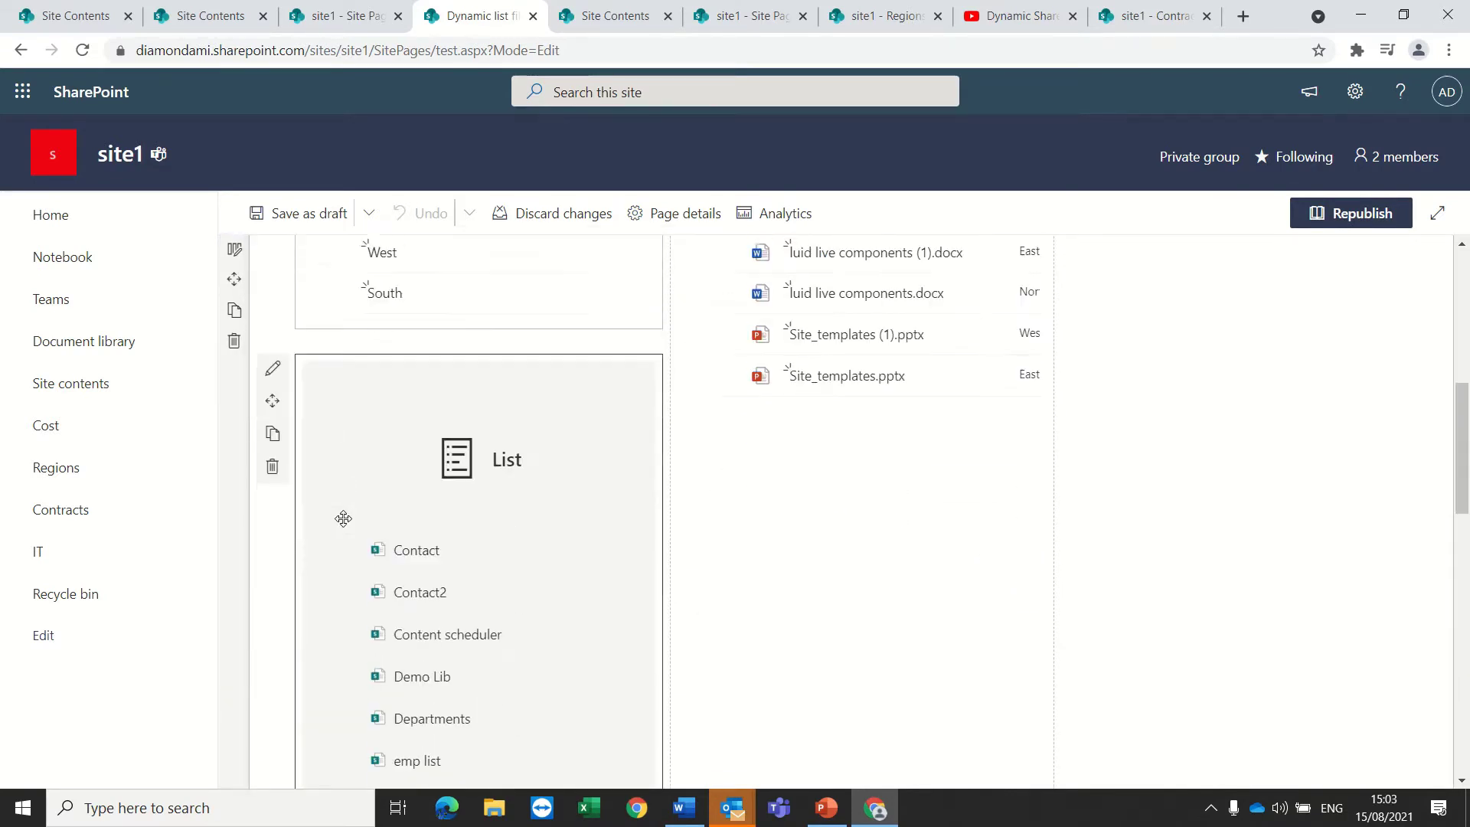
scroll(443, 592, down, 2)
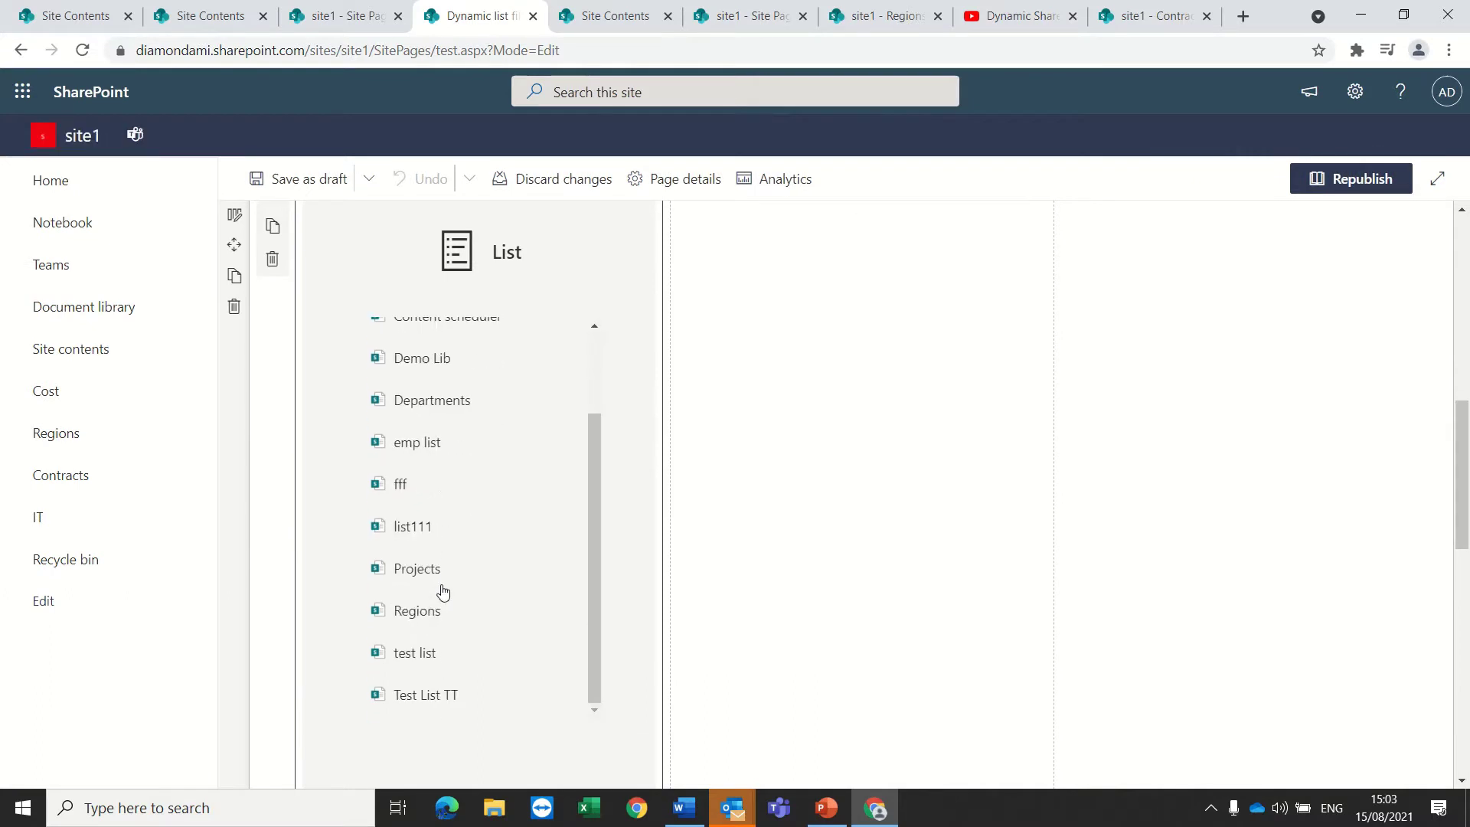
scroll(475, 592, up, 2)
scroll(423, 615, down, 2)
click(417, 611)
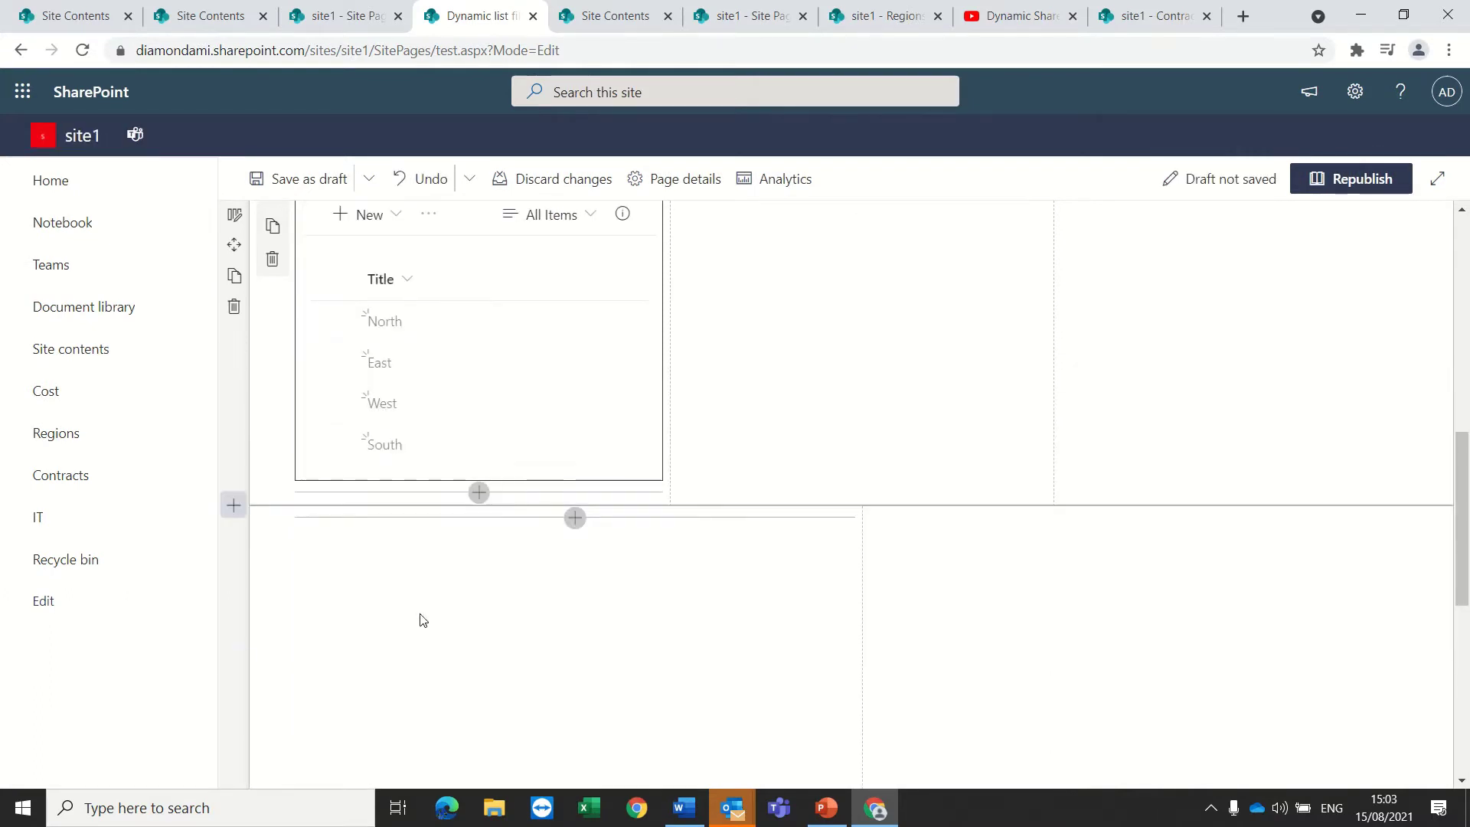
scroll(508, 374, up, 6)
scroll(501, 429, down, 4)
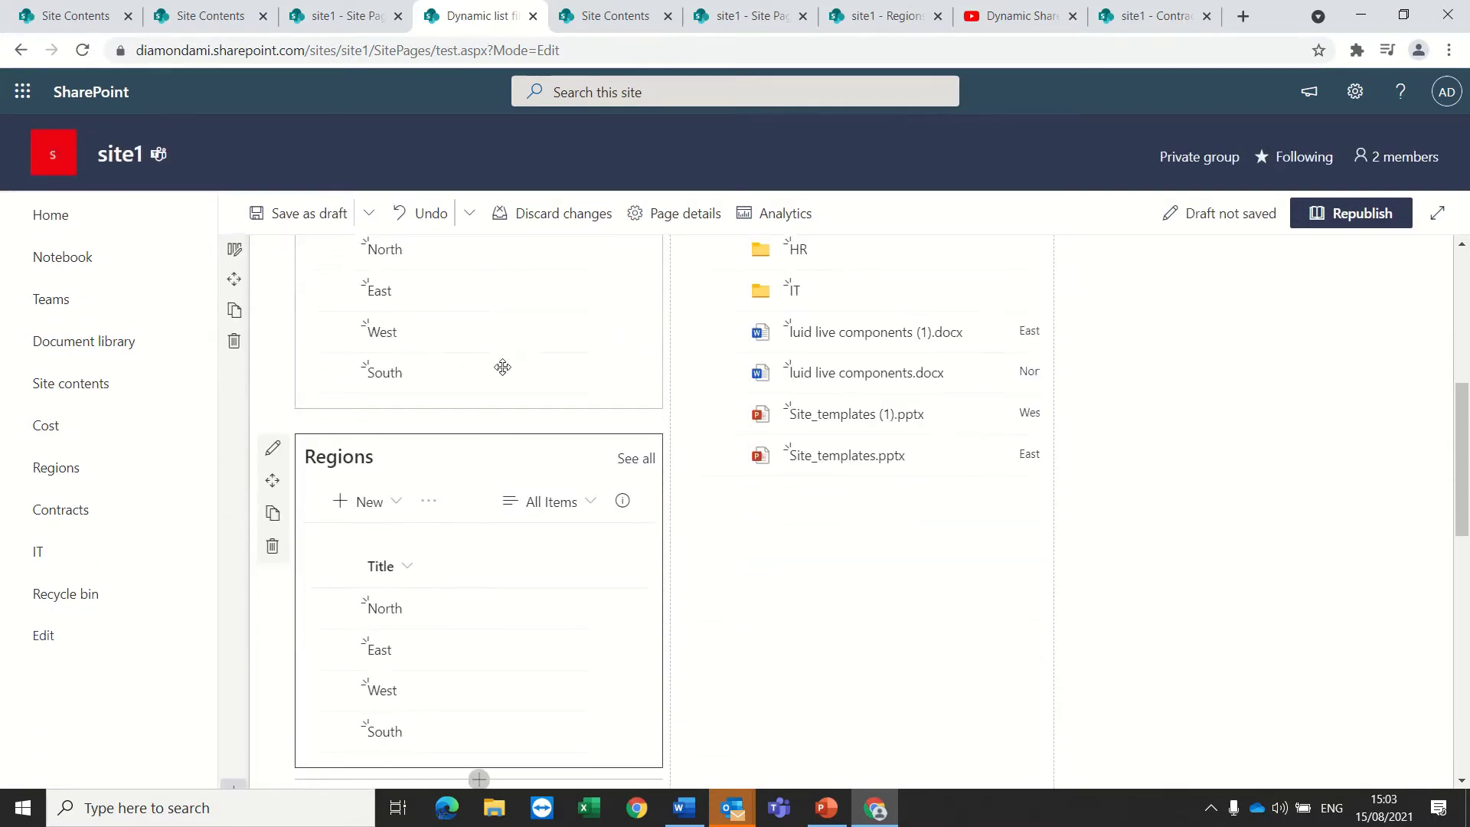
click(270, 551)
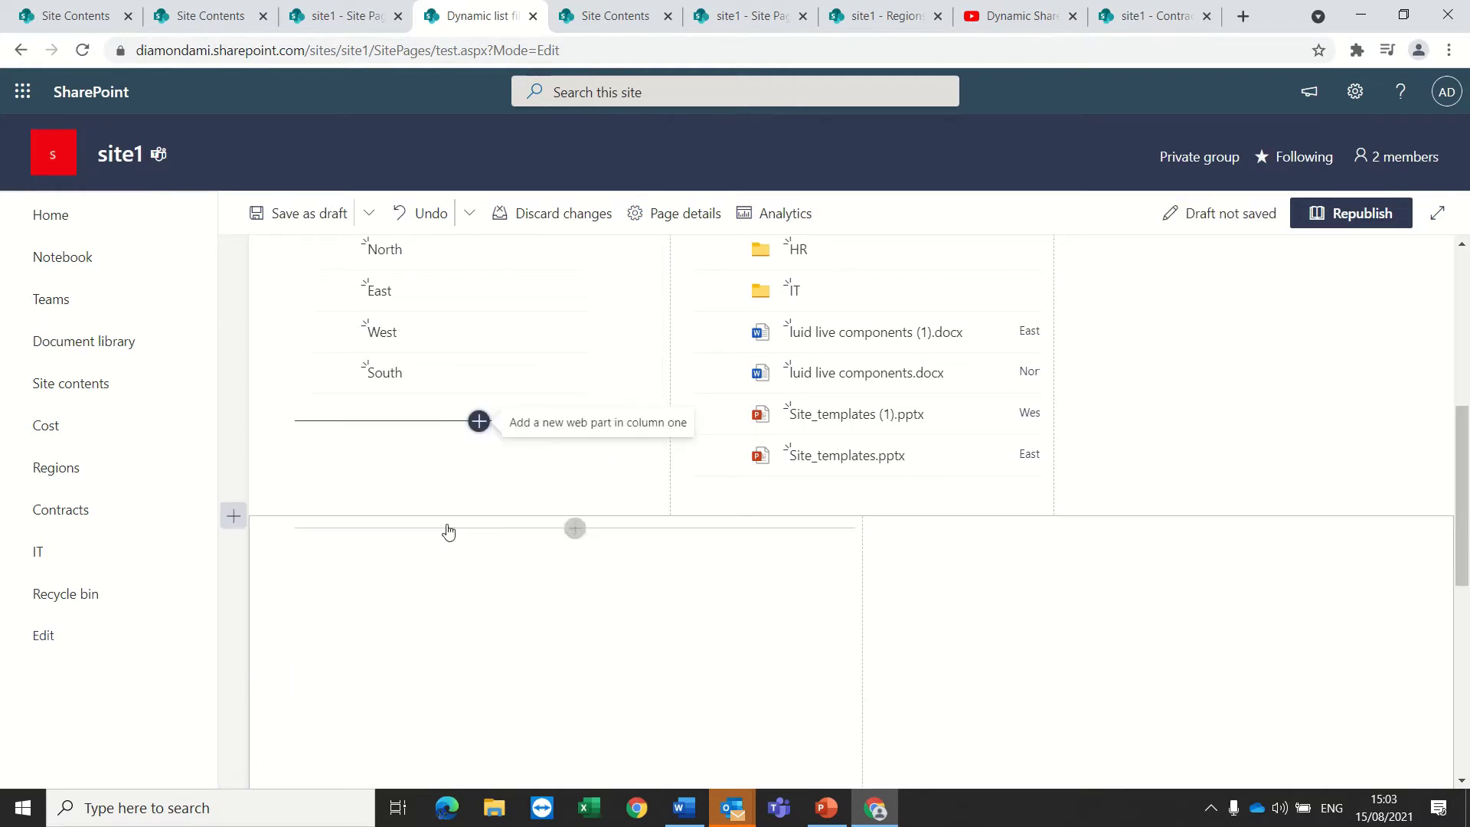
scroll(486, 315, up, 4)
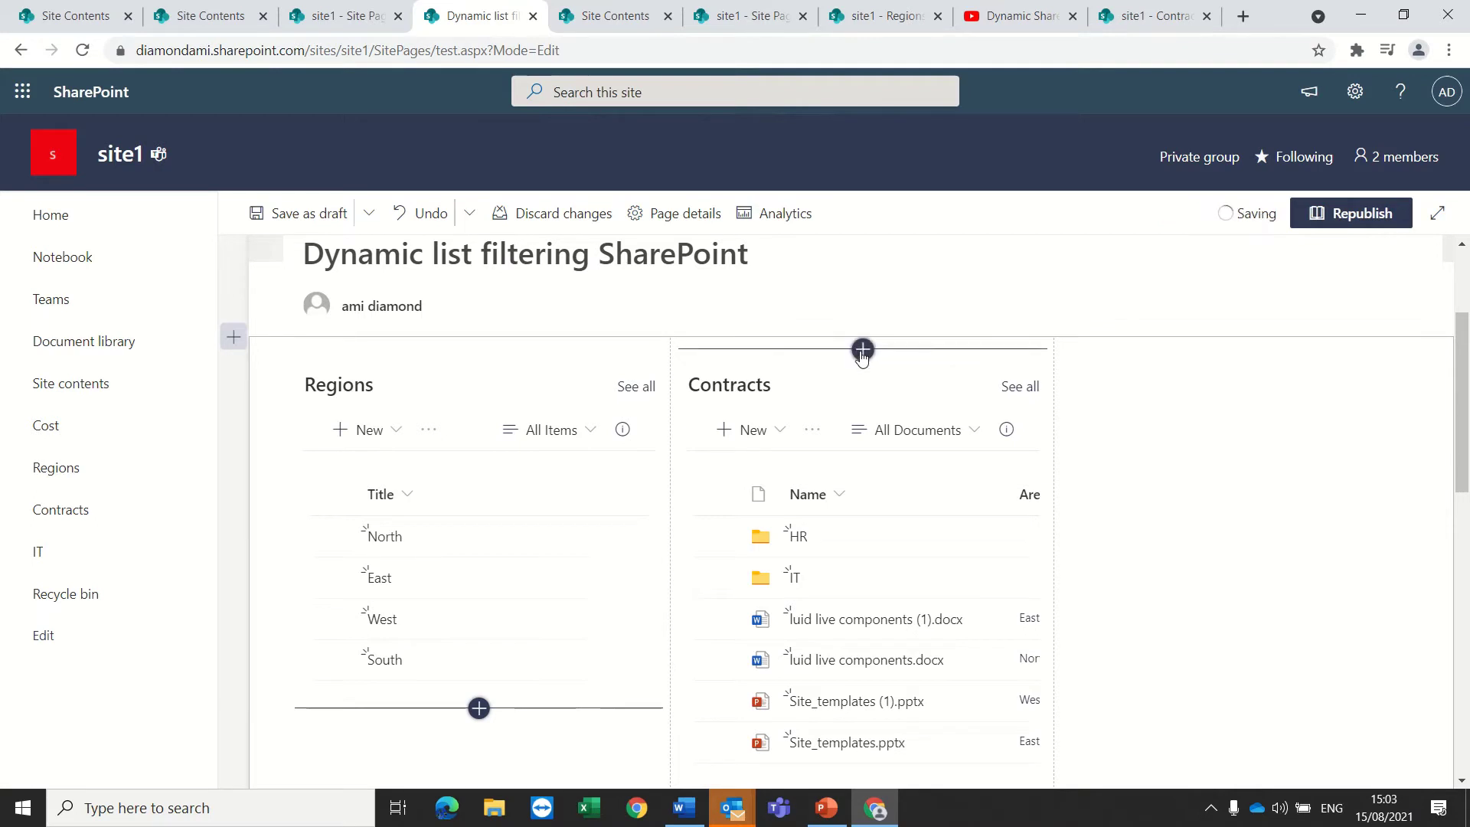
click(863, 349)
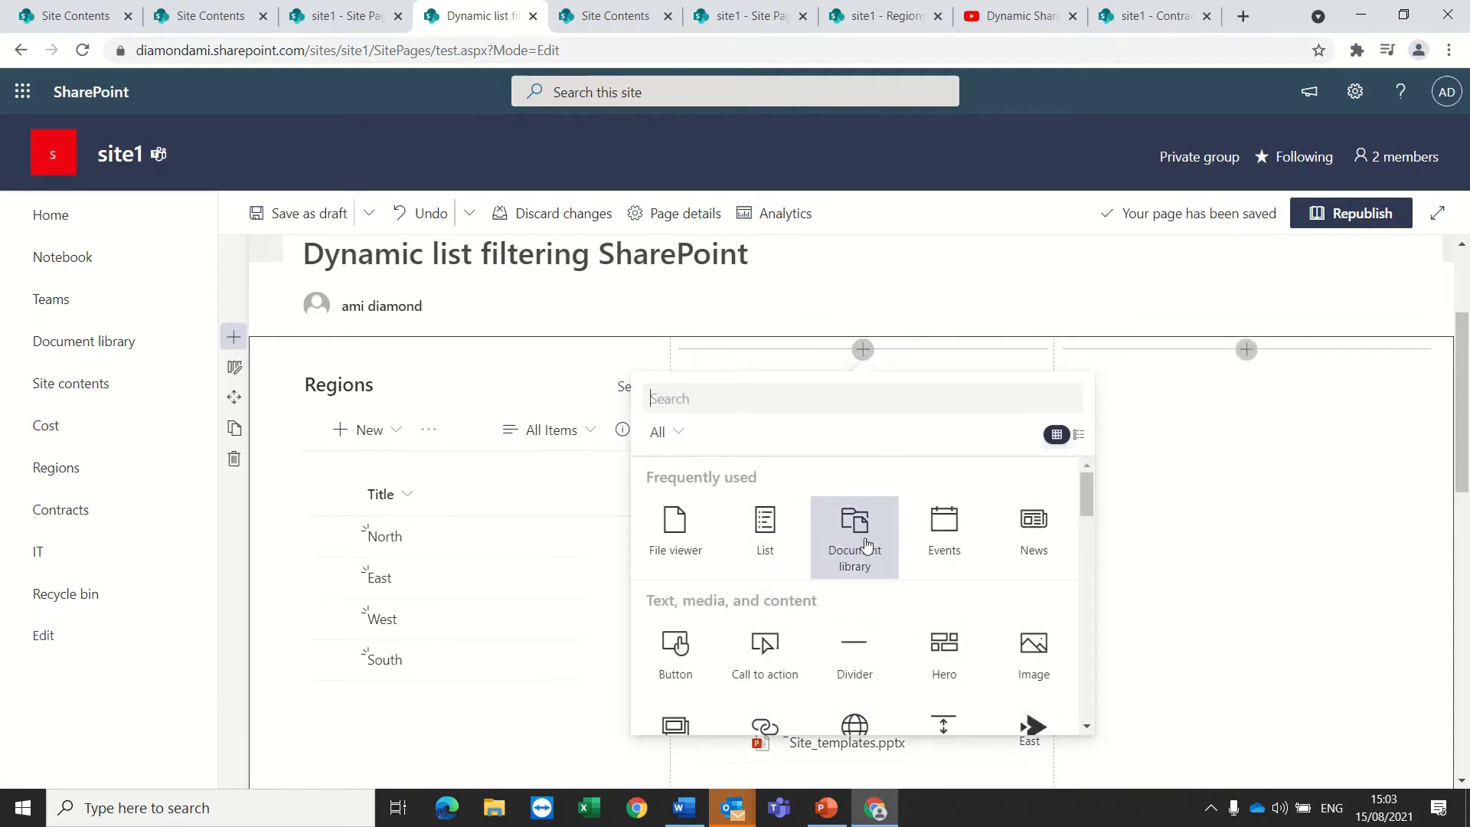
click(865, 544)
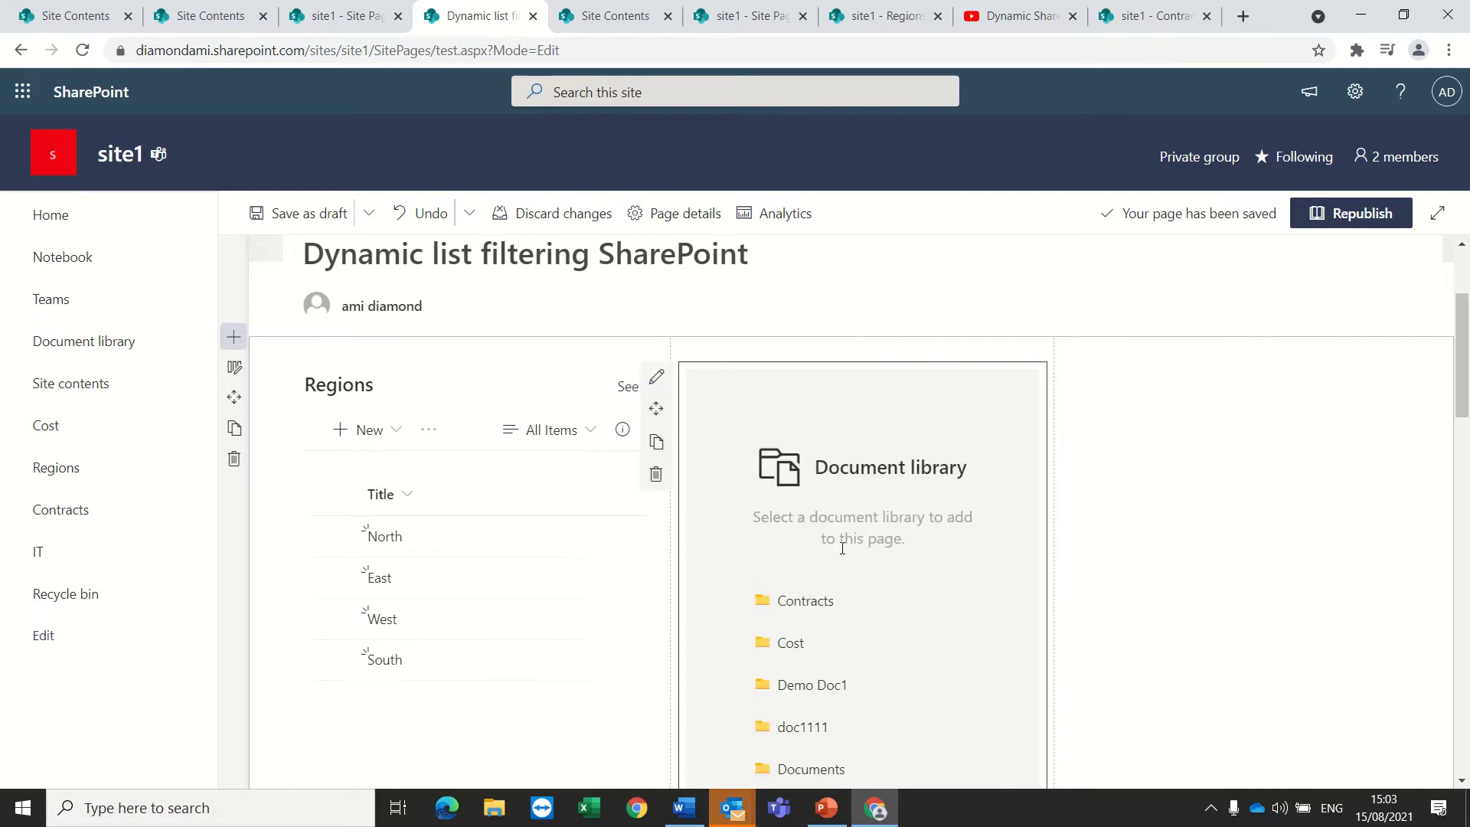
scroll(842, 548, down, 4)
scroll(837, 564, down, 1)
scroll(839, 565, up, 1)
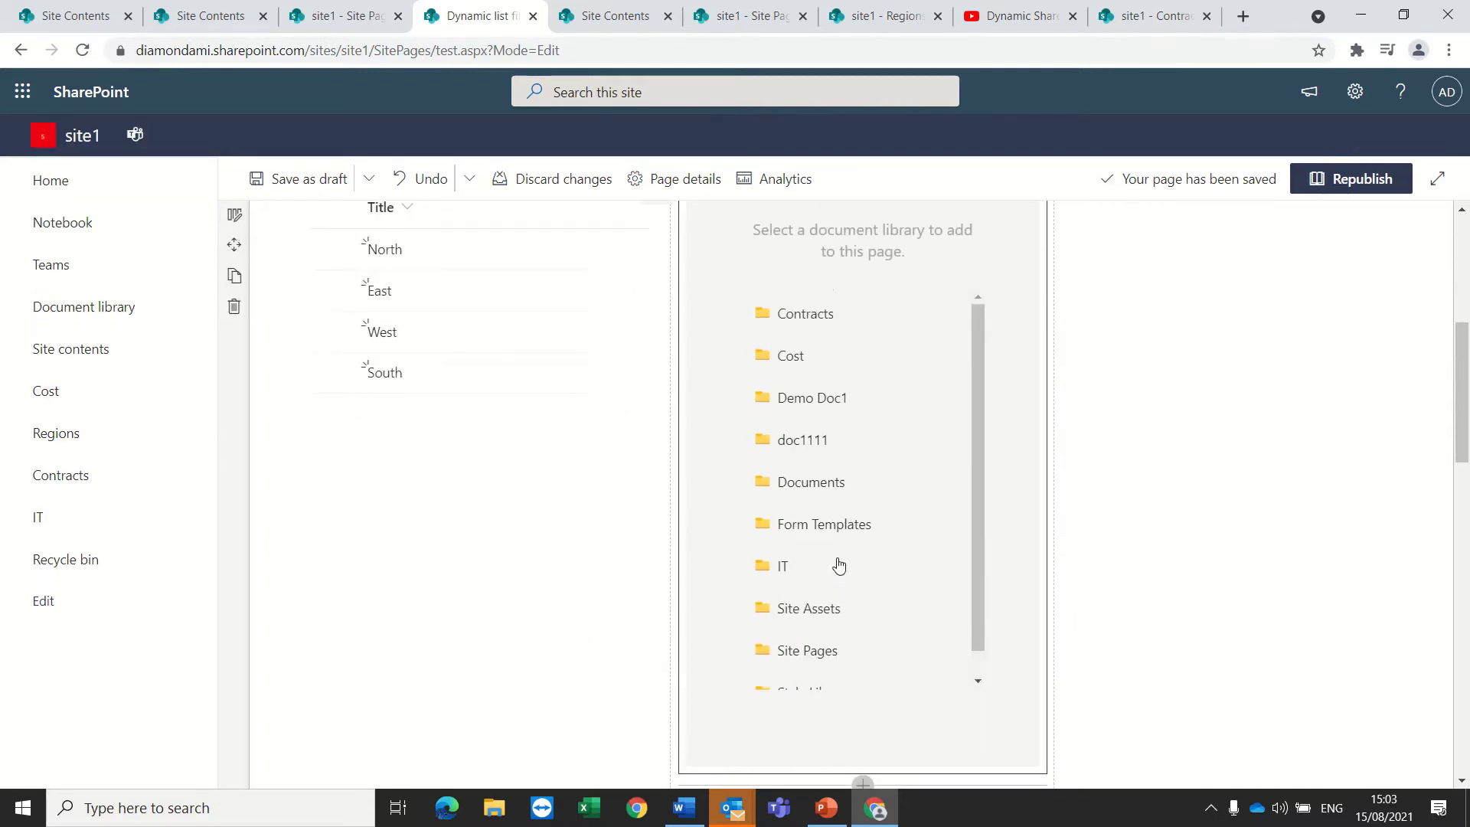
scroll(839, 566, up, 5)
scroll(842, 536, down, 4)
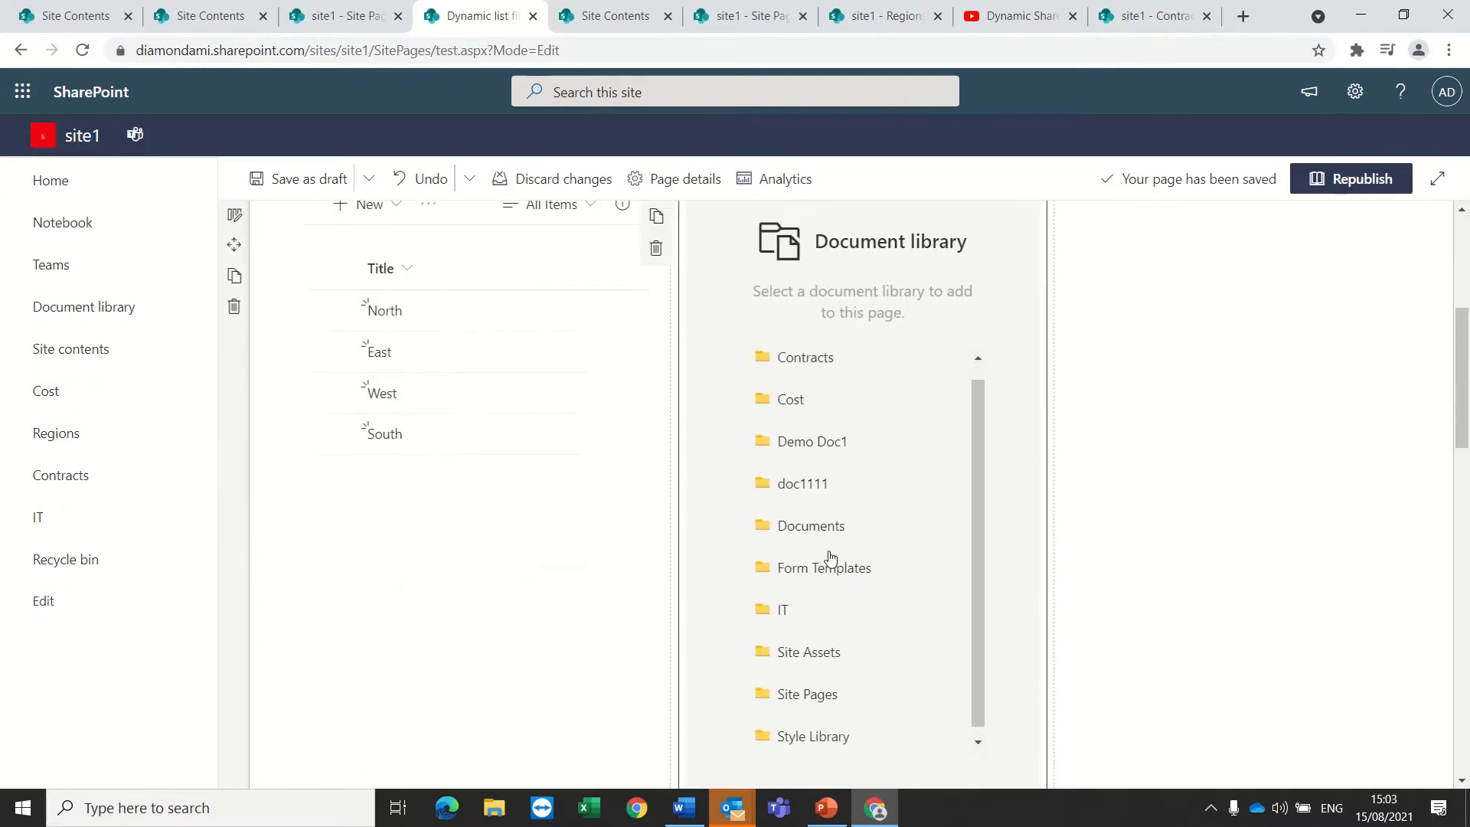
click(656, 247)
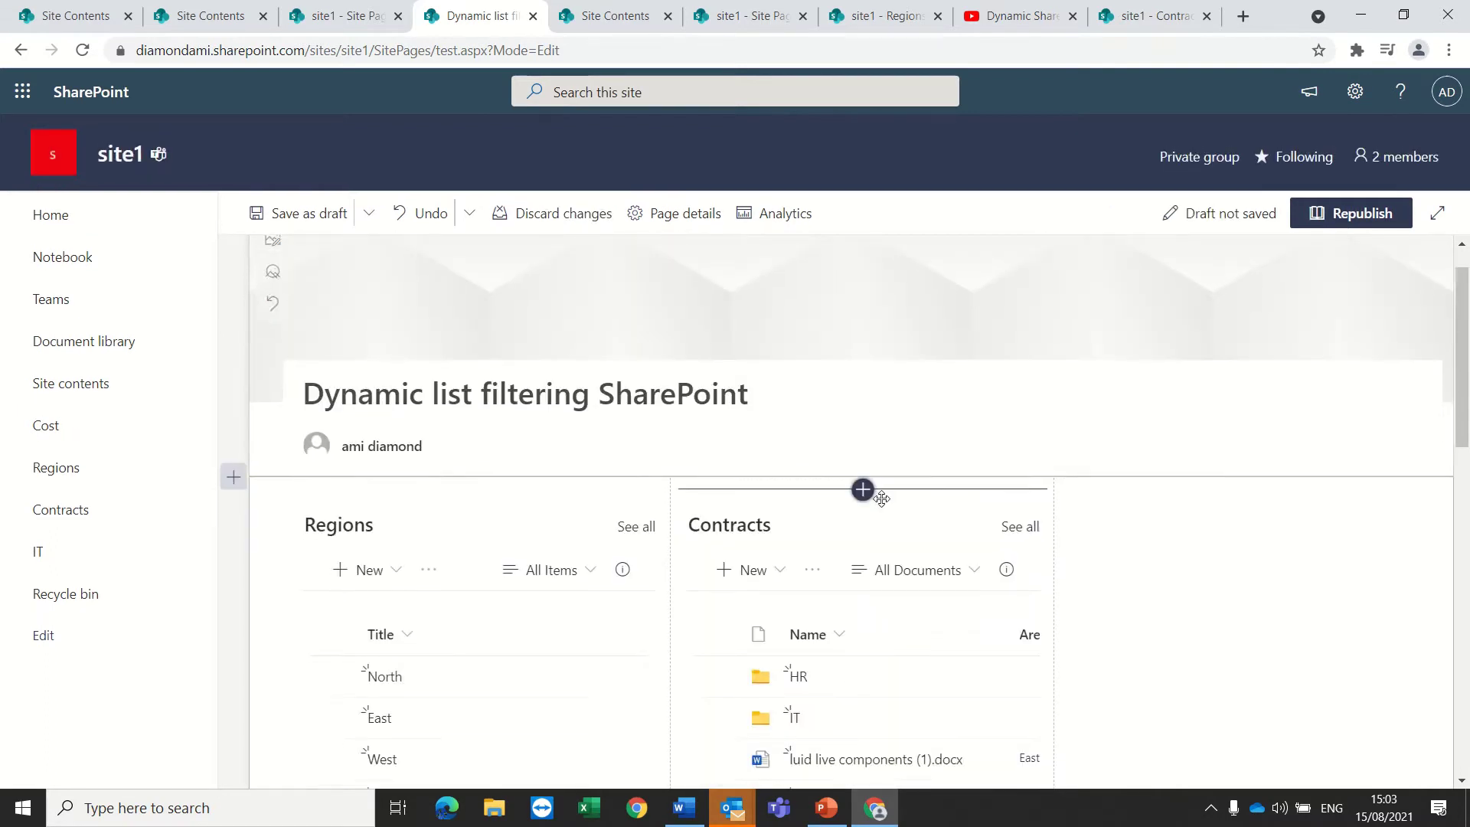
scroll(881, 498, down, 3)
click(895, 336)
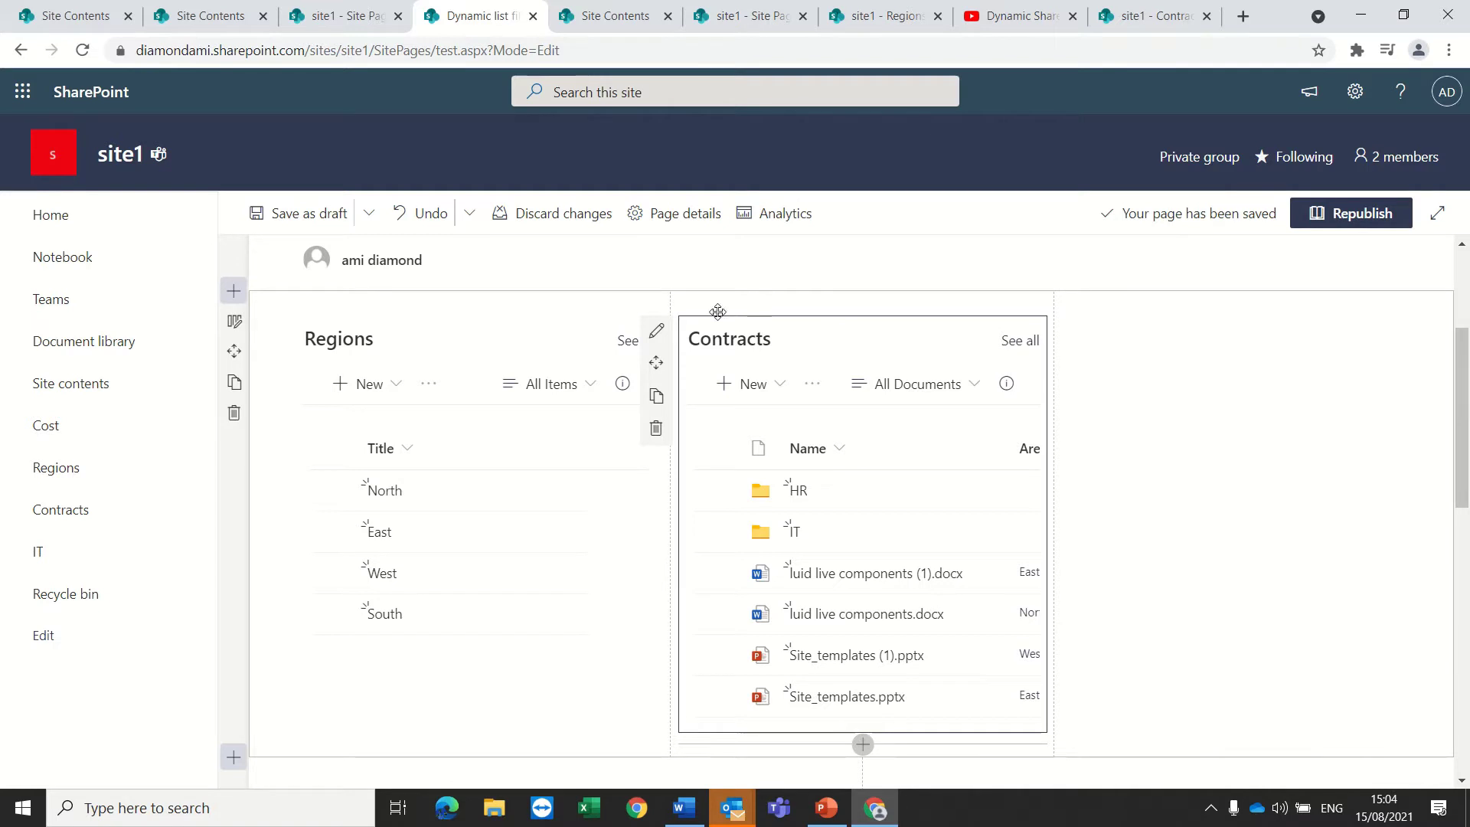
Hide the Contracts library's command bar and turn Dynamic filtering on.
click(658, 337)
scroll(1238, 425, down, 1)
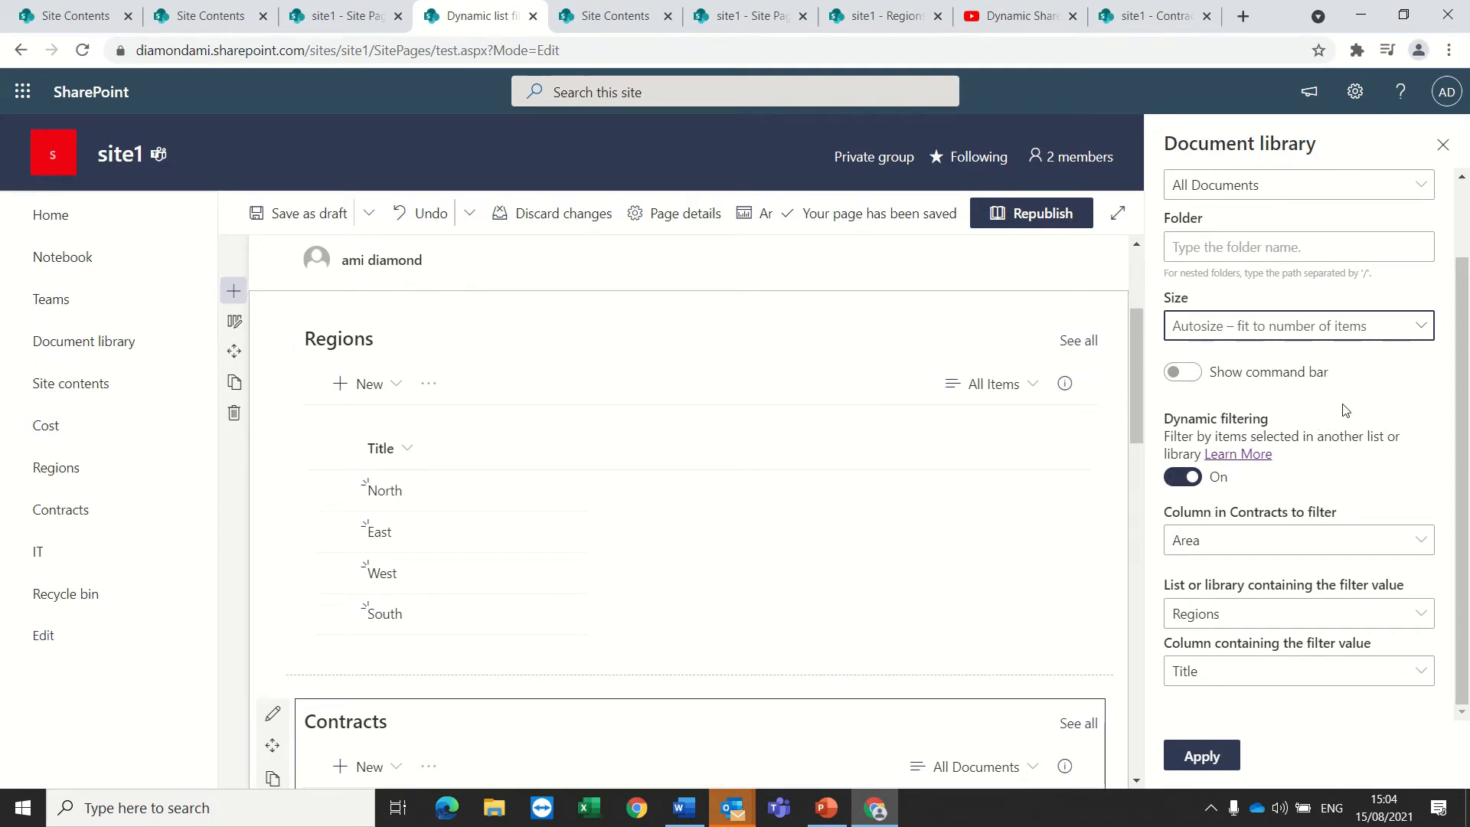
click(1185, 478)
click(1188, 467)
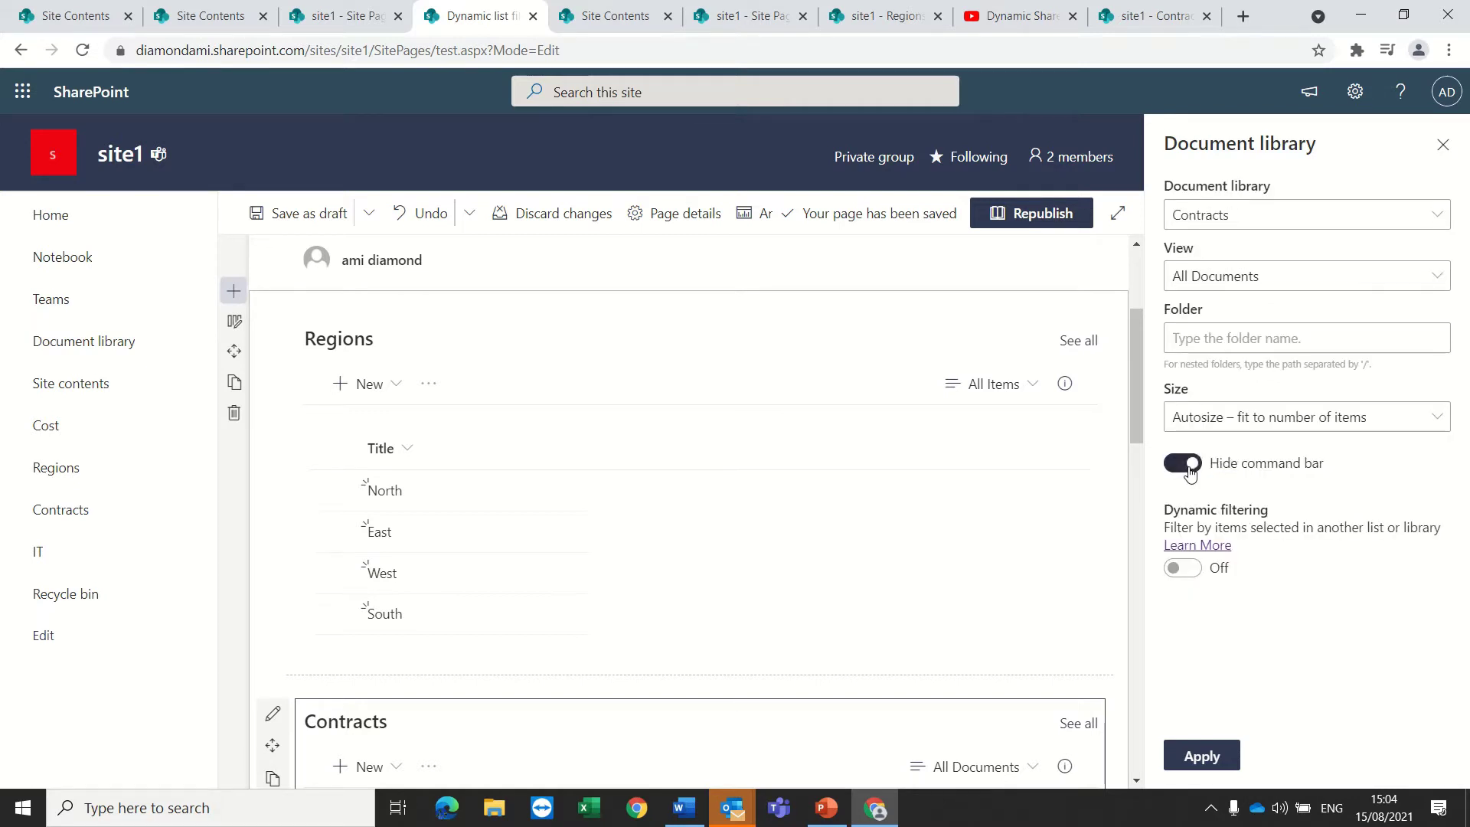
click(1186, 569)
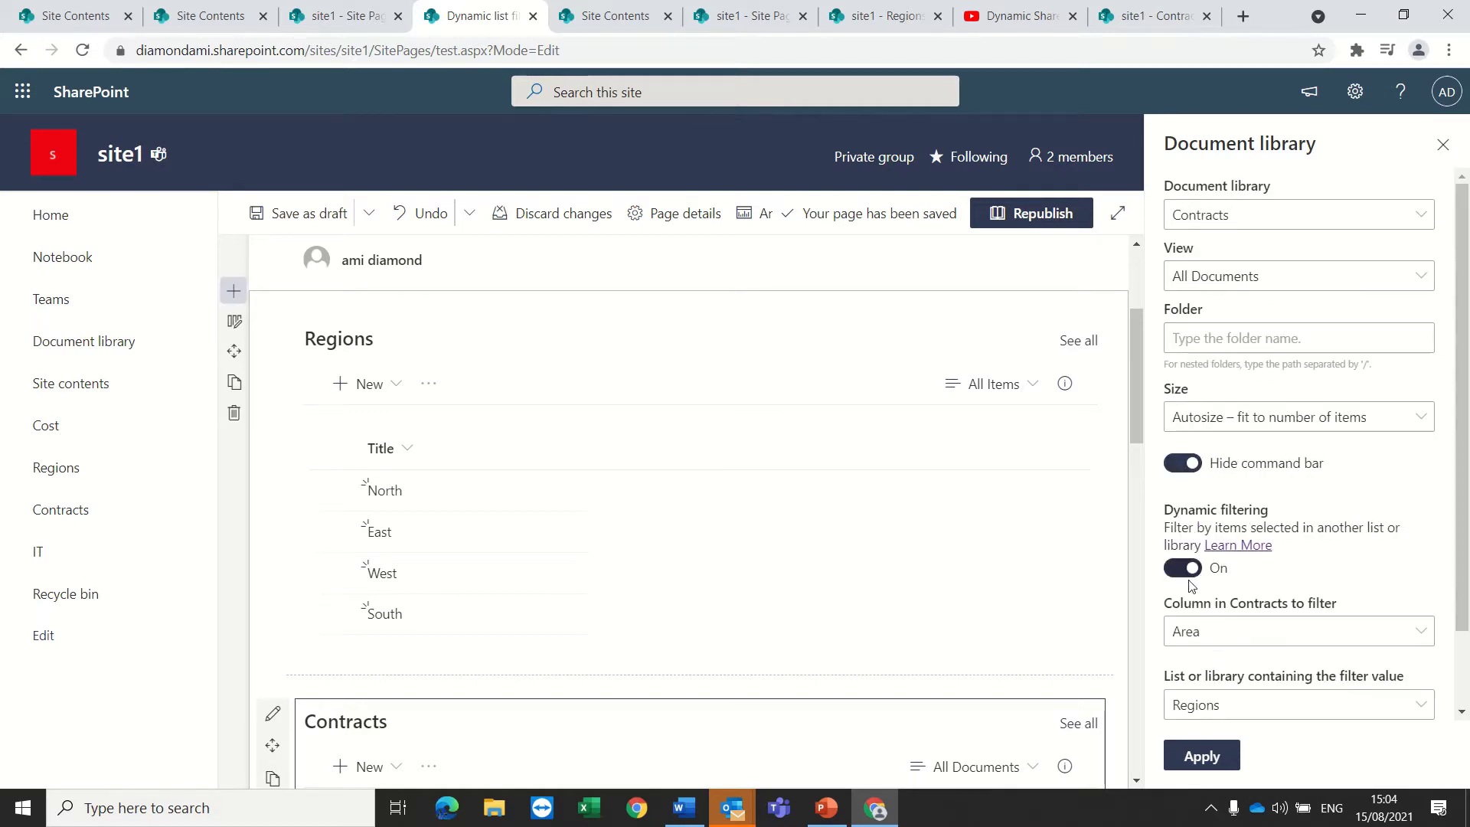
Apply Contracts filtering of Area by the Regions Title, then close the settings pane.
scroll(1179, 651, down, 2)
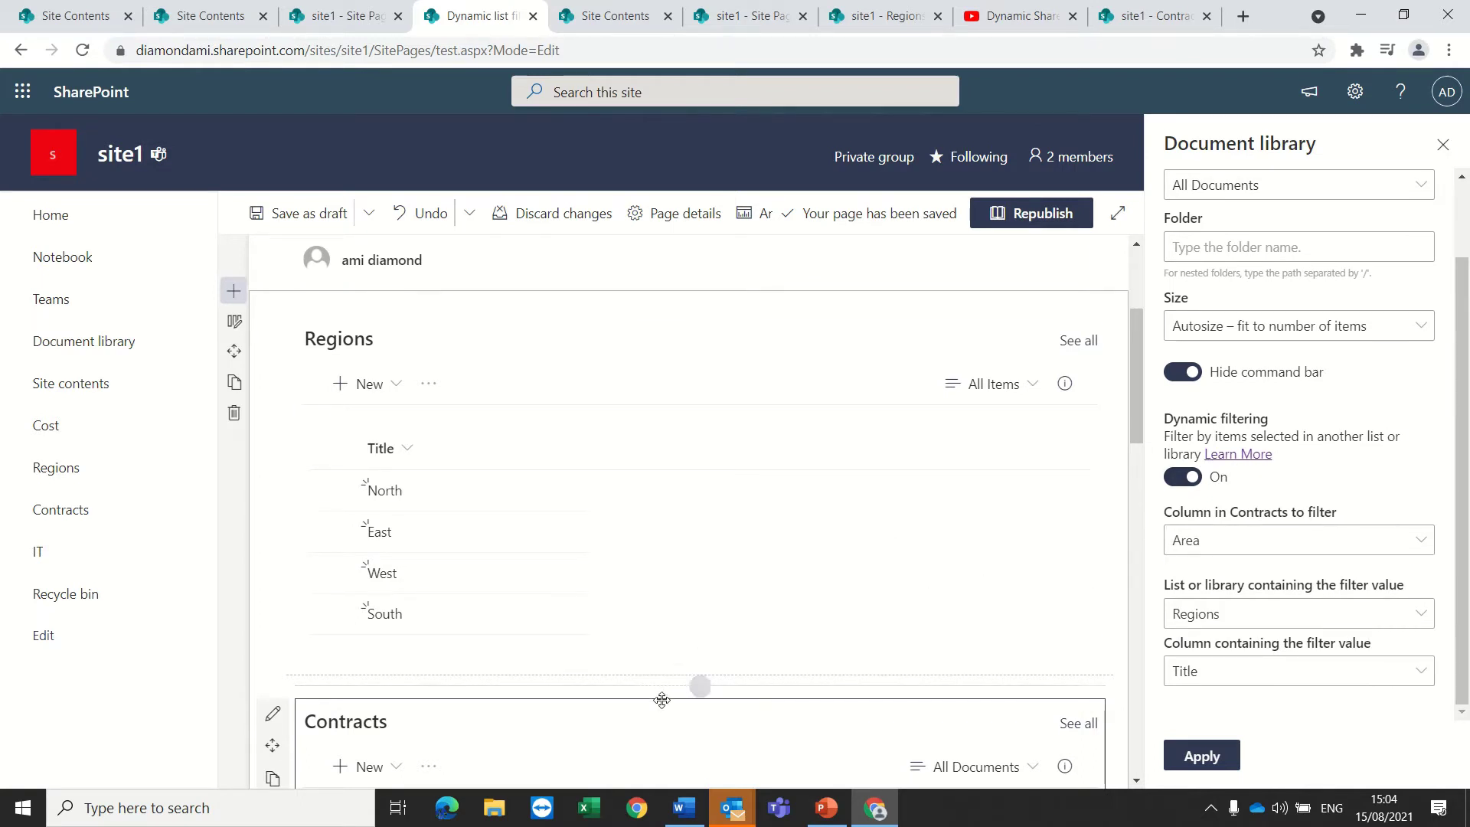
scroll(659, 696, down, 1)
scroll(887, 646, down, 3)
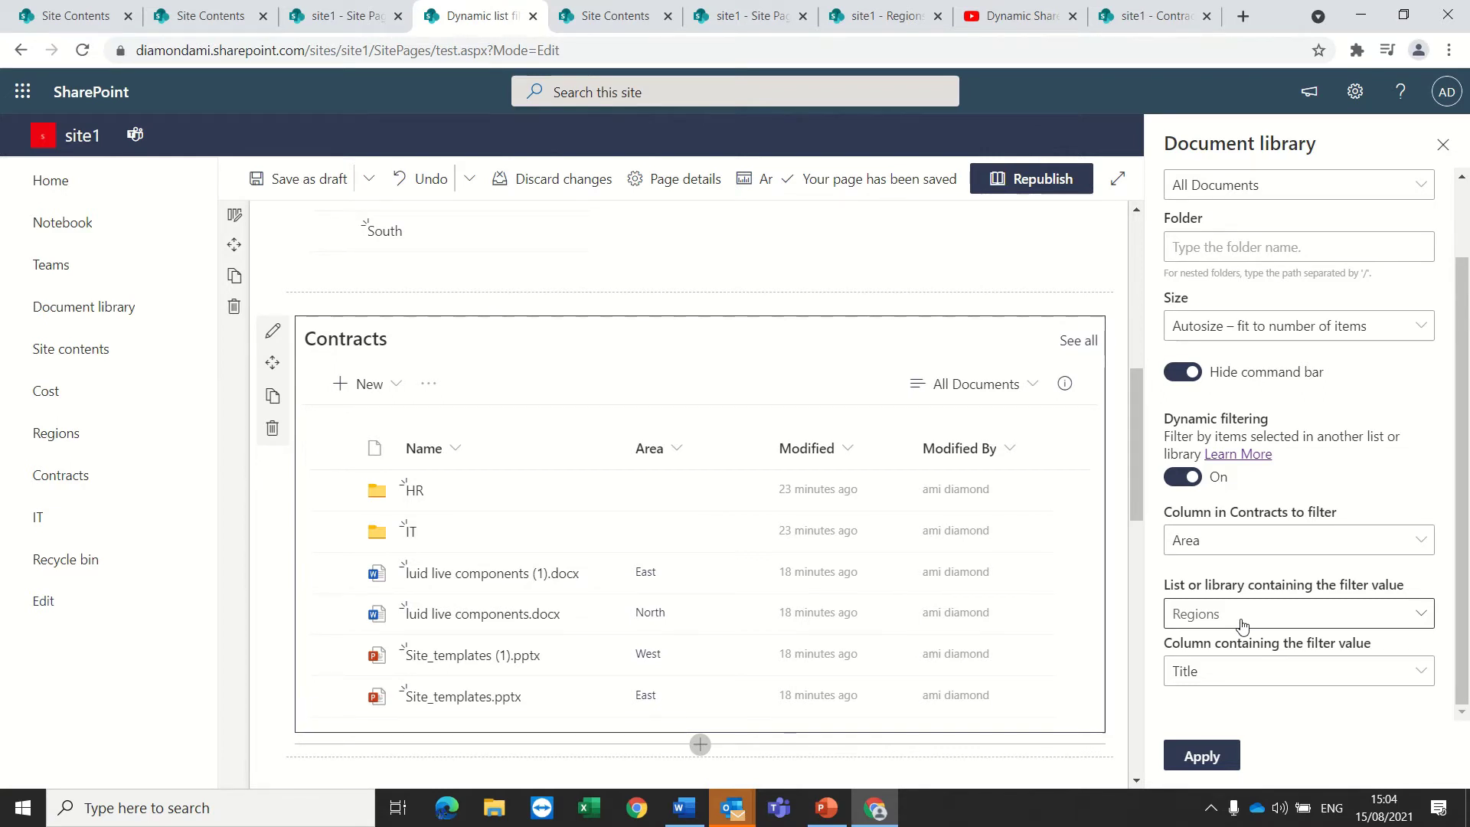
scroll(777, 450, up, 6)
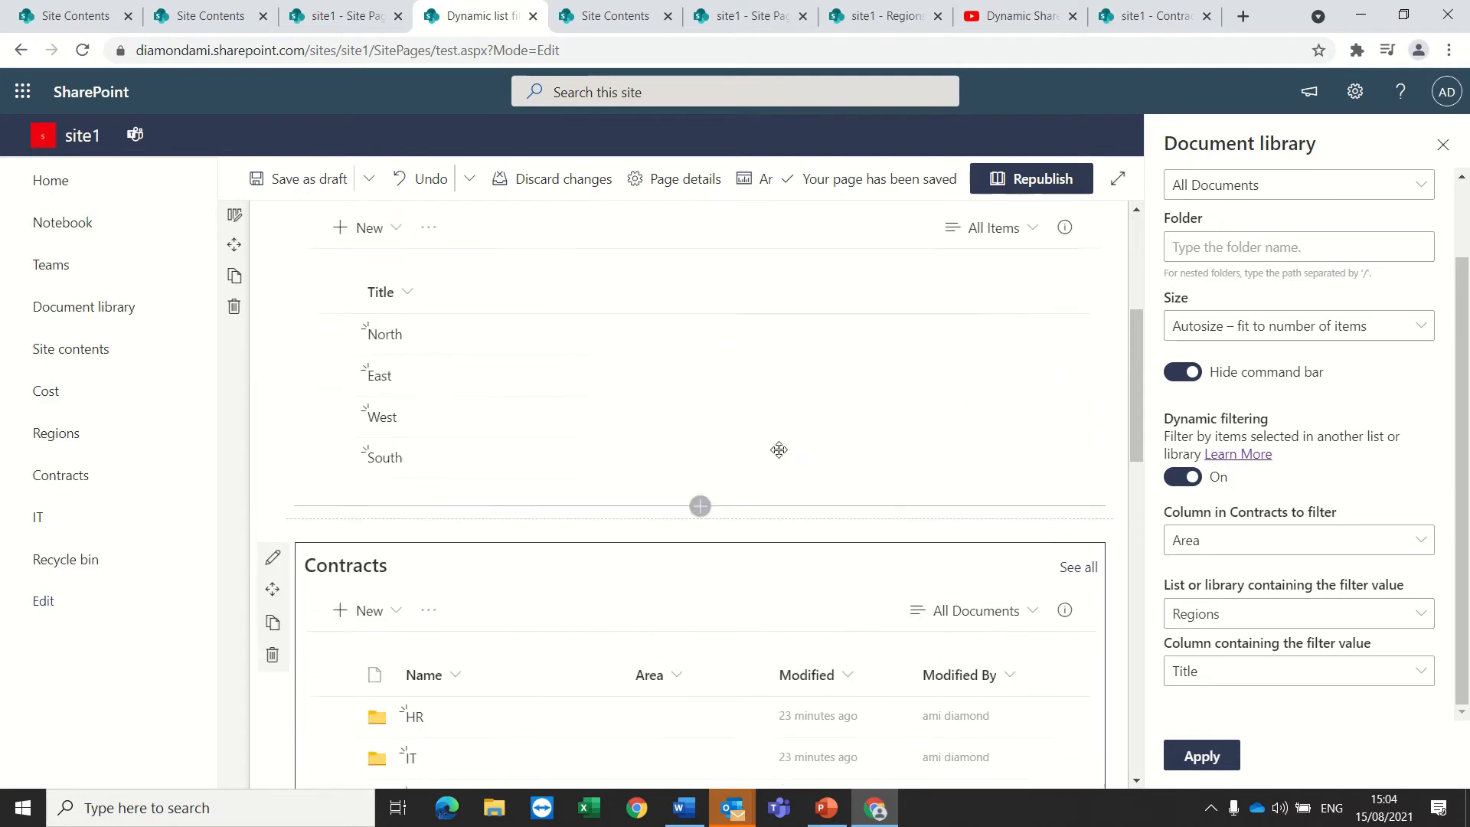
scroll(393, 579, down, 3)
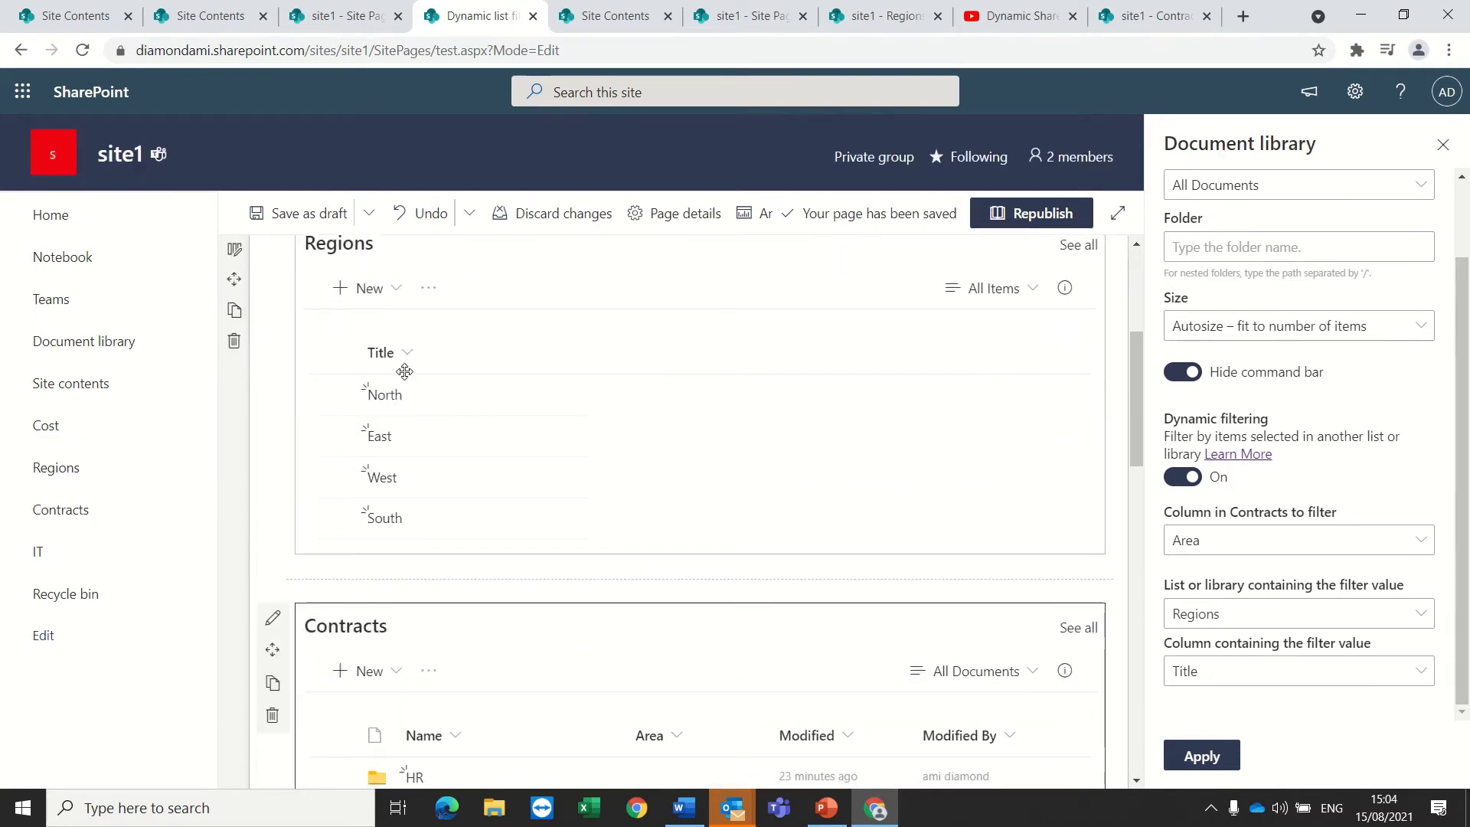
scroll(426, 374, down, 7)
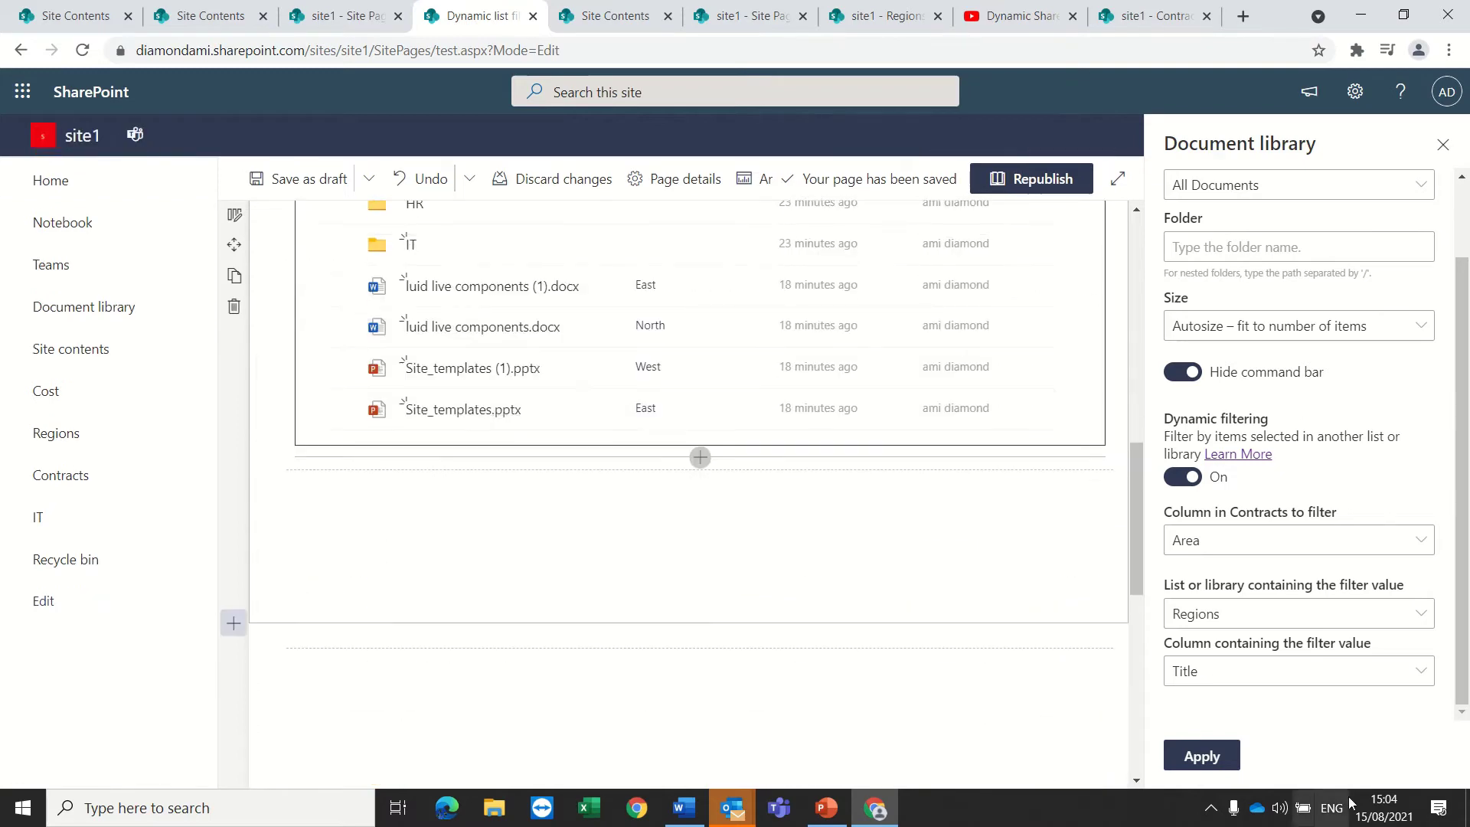
click(1202, 757)
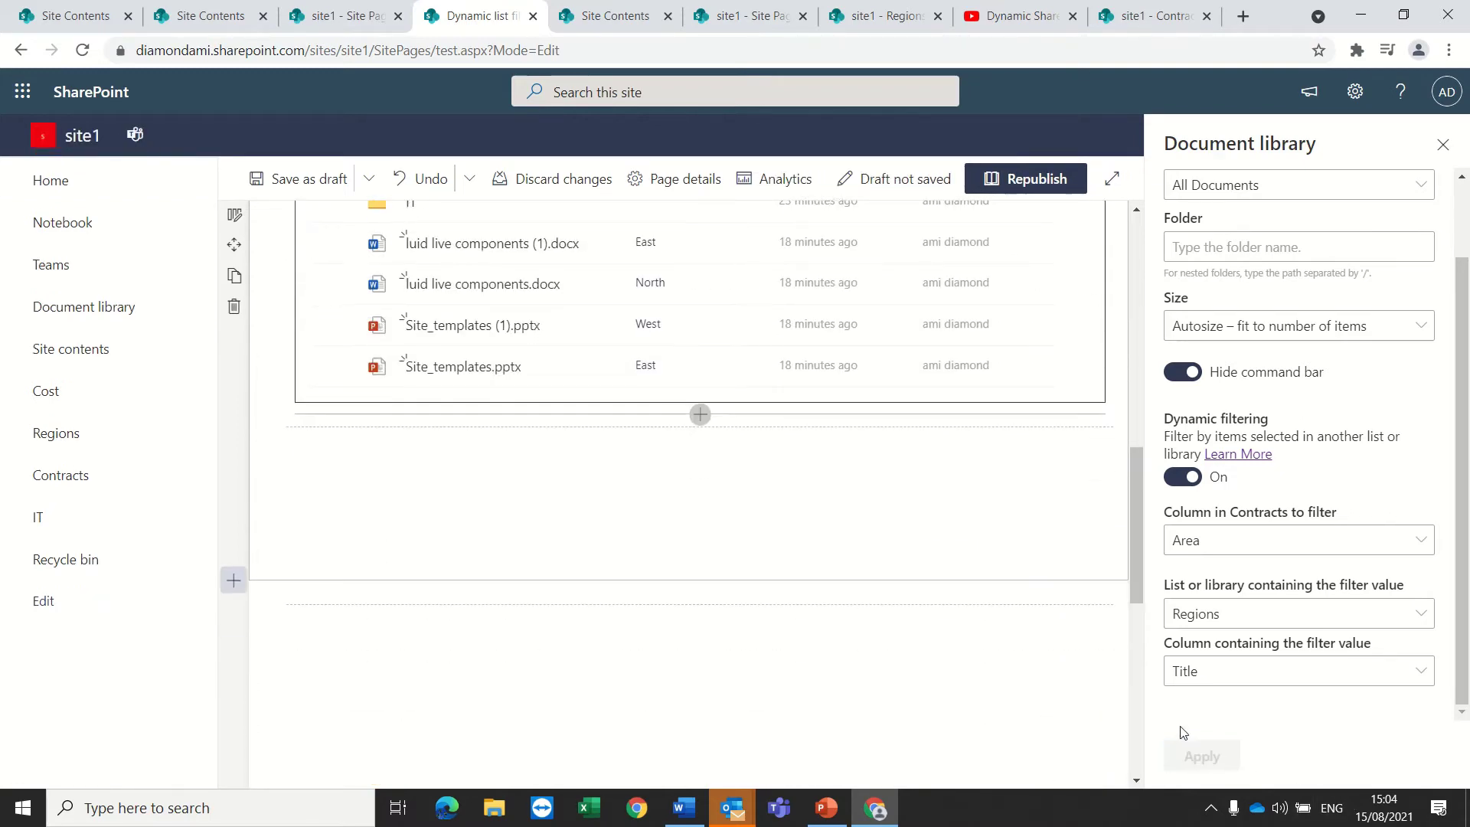
click(1439, 146)
scroll(796, 466, up, 4)
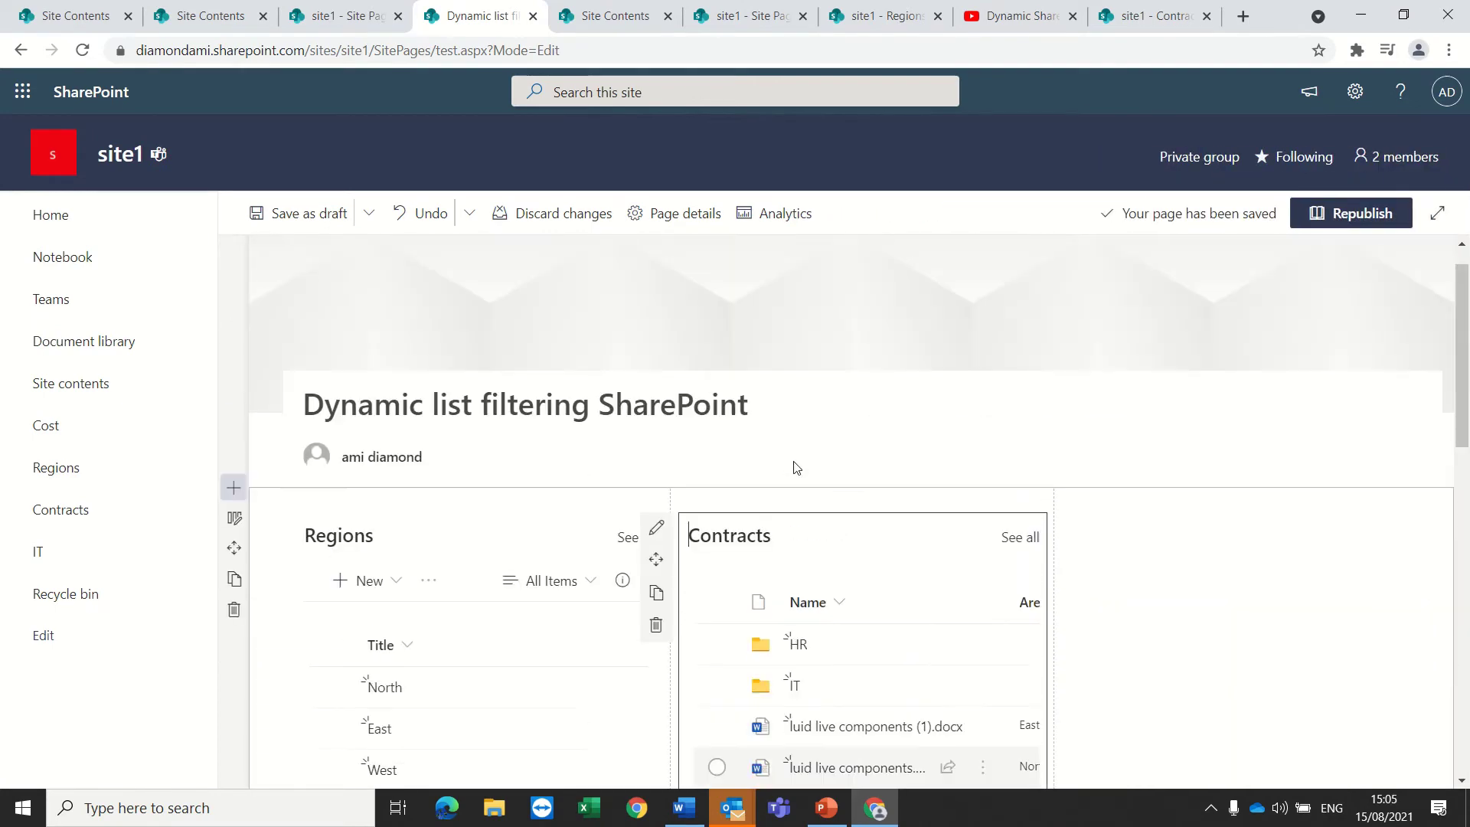
scroll(796, 467, down, 3)
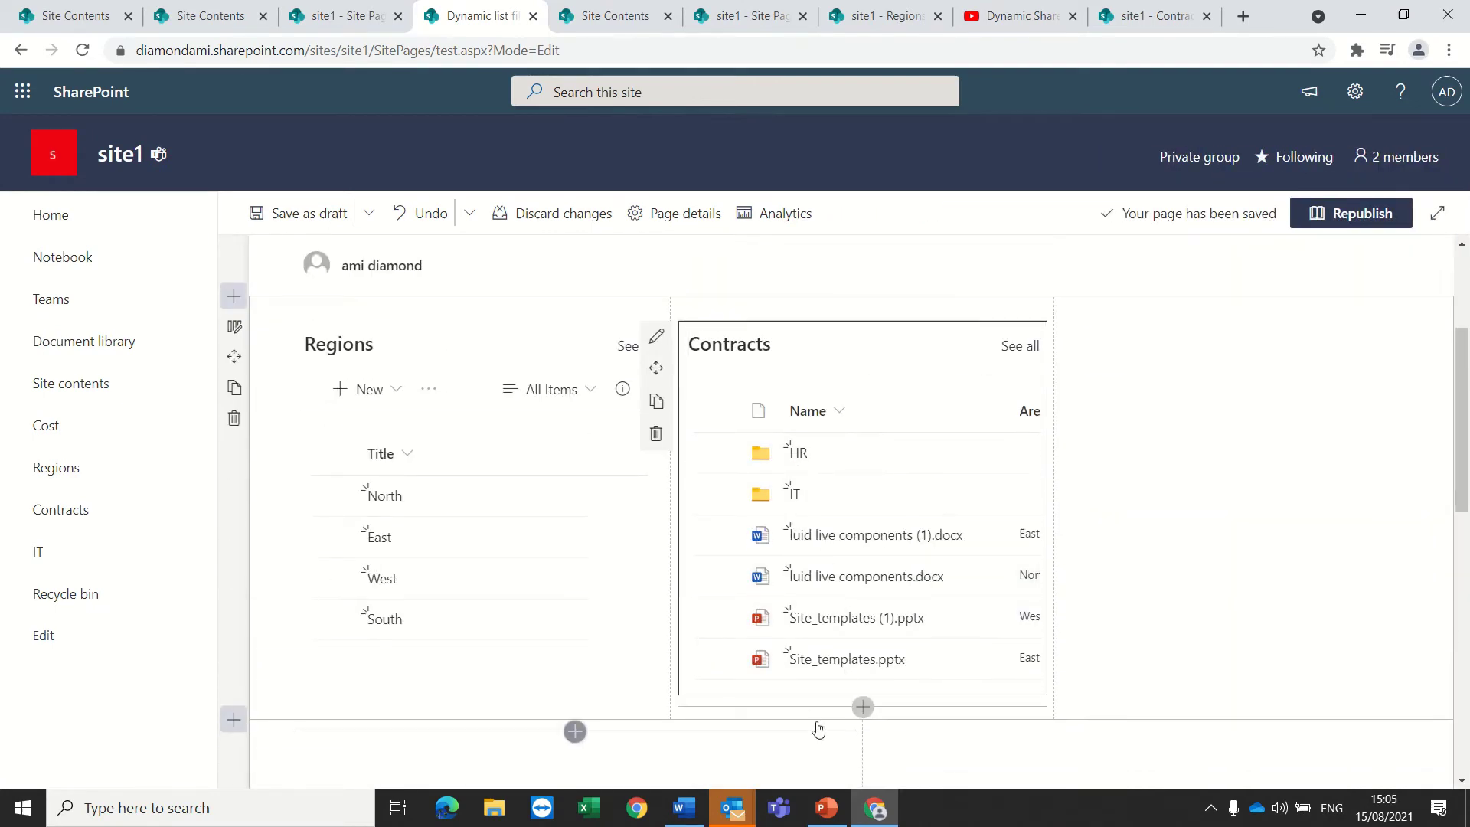
drag(812, 692, 866, 692)
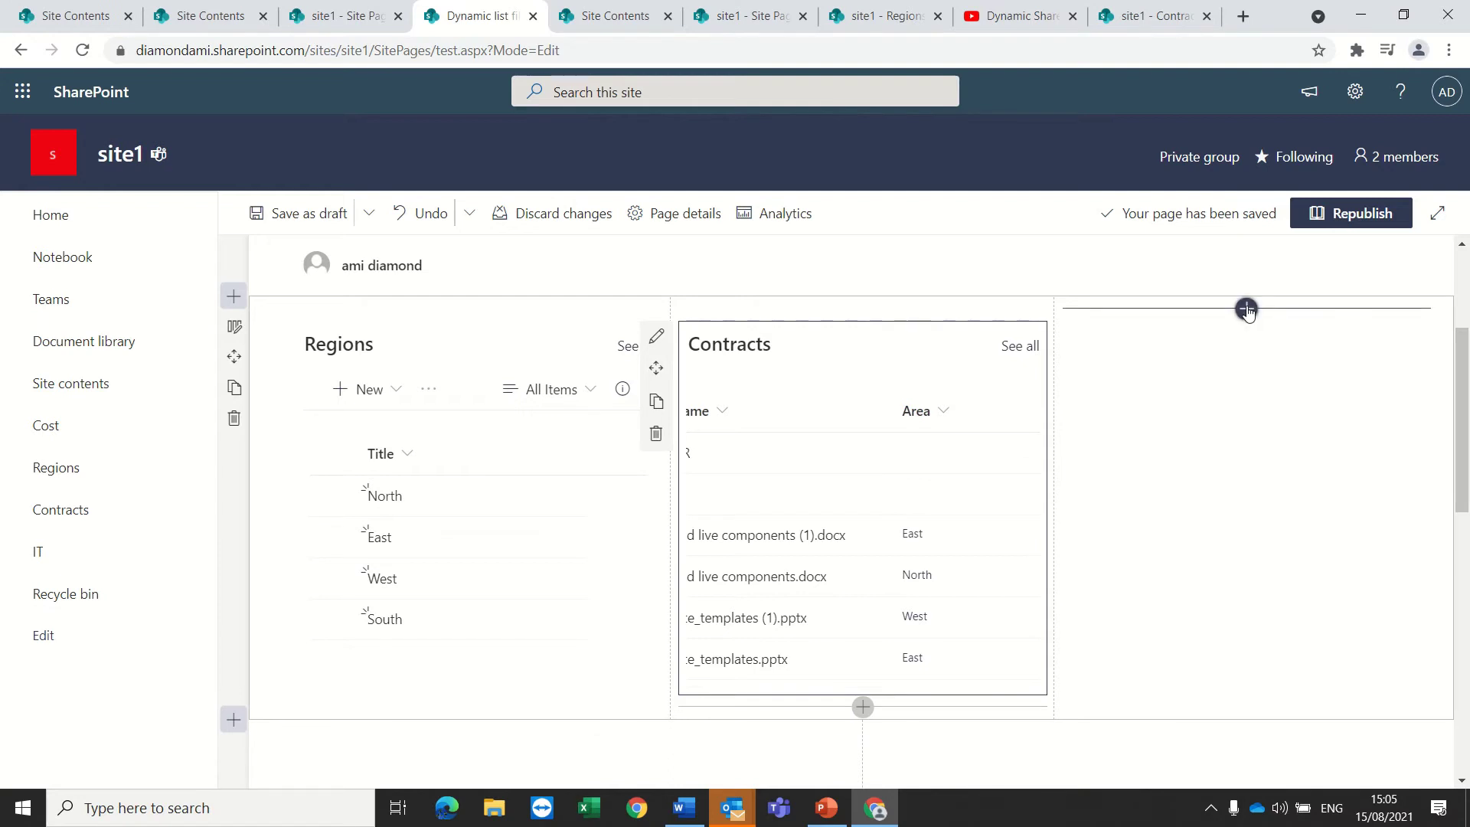
click(1246, 309)
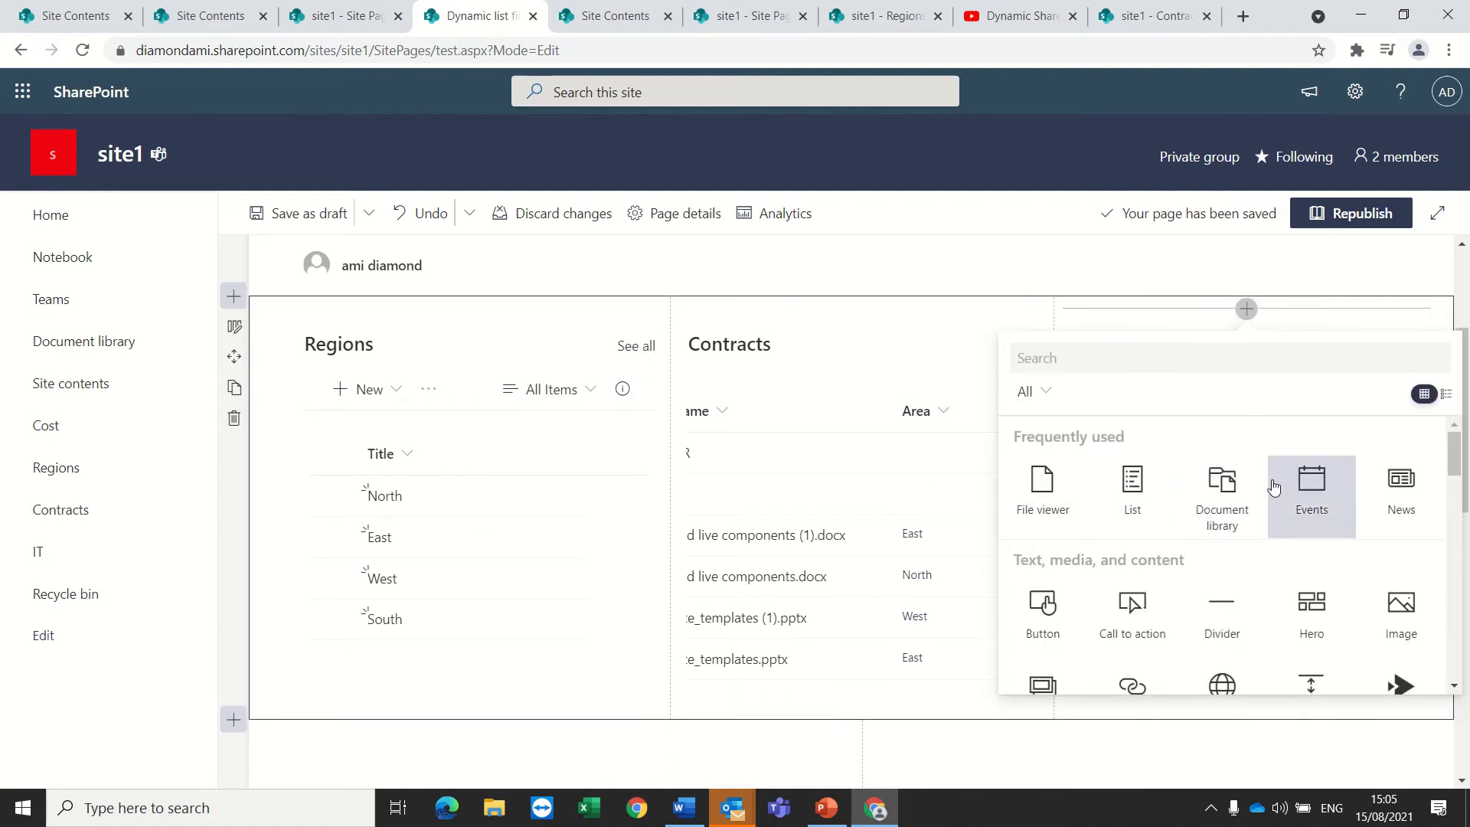
Add a Document library web part showing the IT library to the third column.
click(1209, 499)
scroll(1217, 548, down, 2)
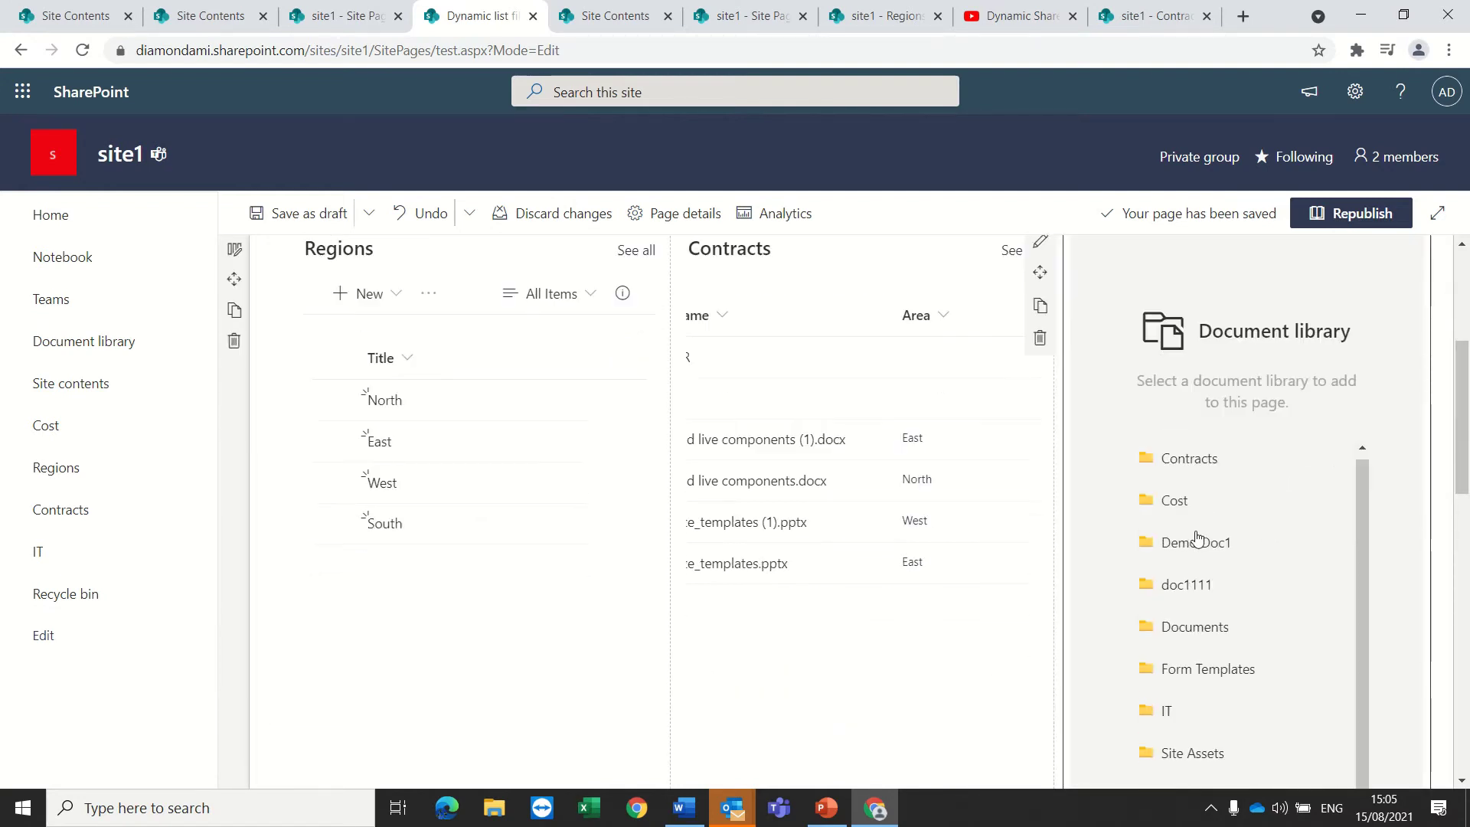
scroll(1240, 571, down, 5)
scroll(1238, 574, up, 3)
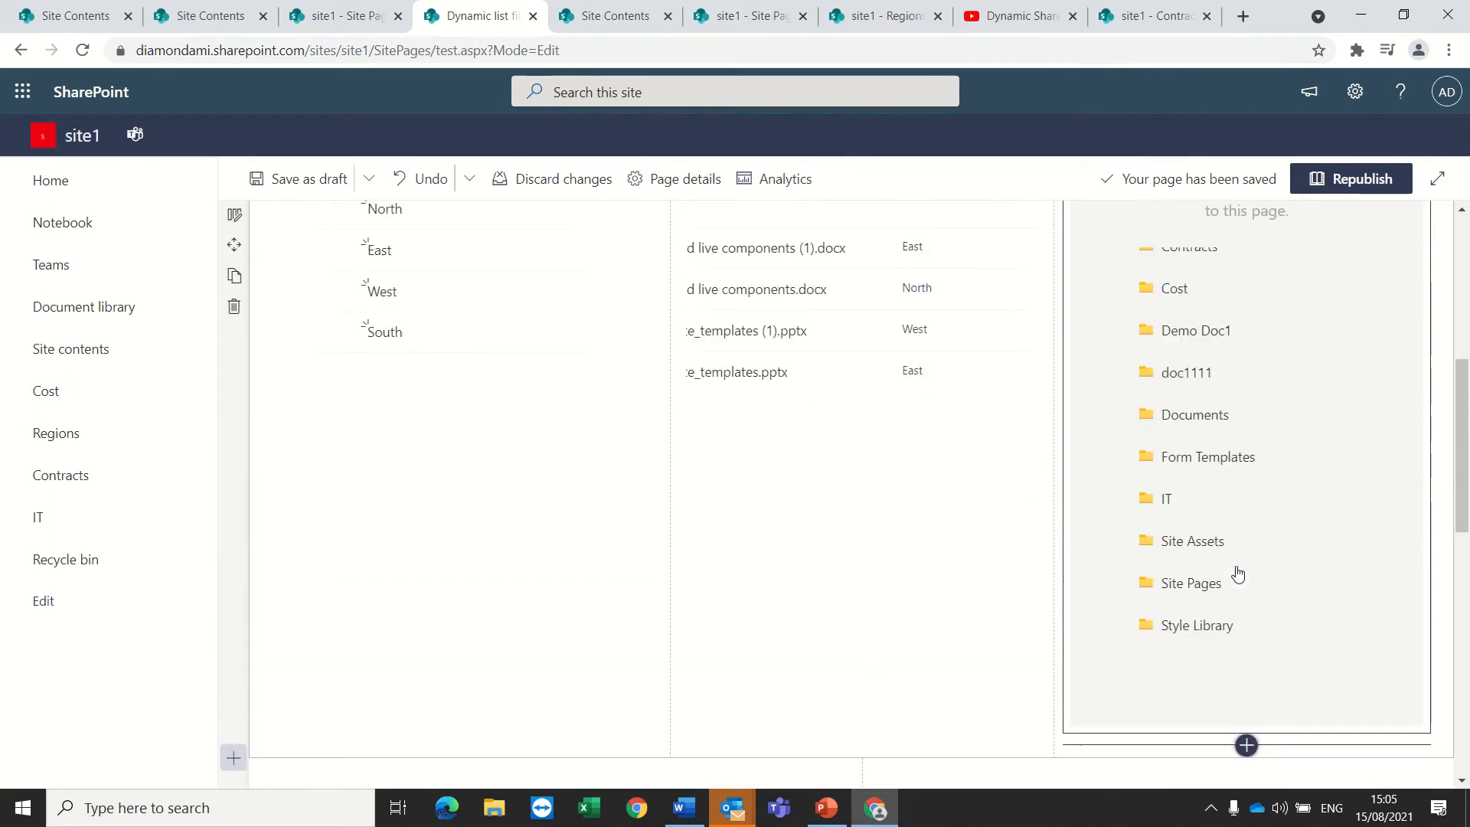
click(1167, 499)
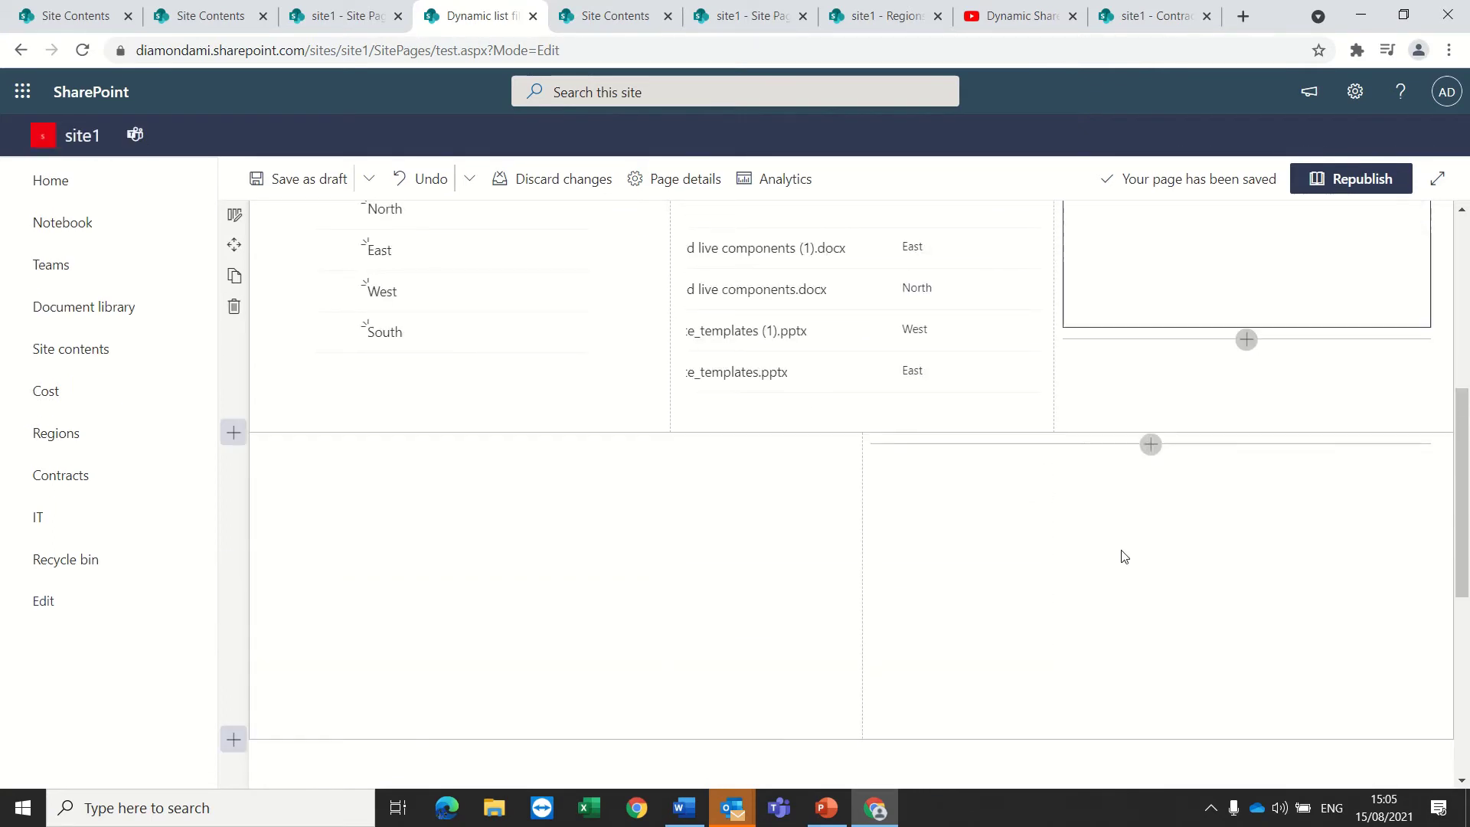
scroll(1162, 463, up, 5)
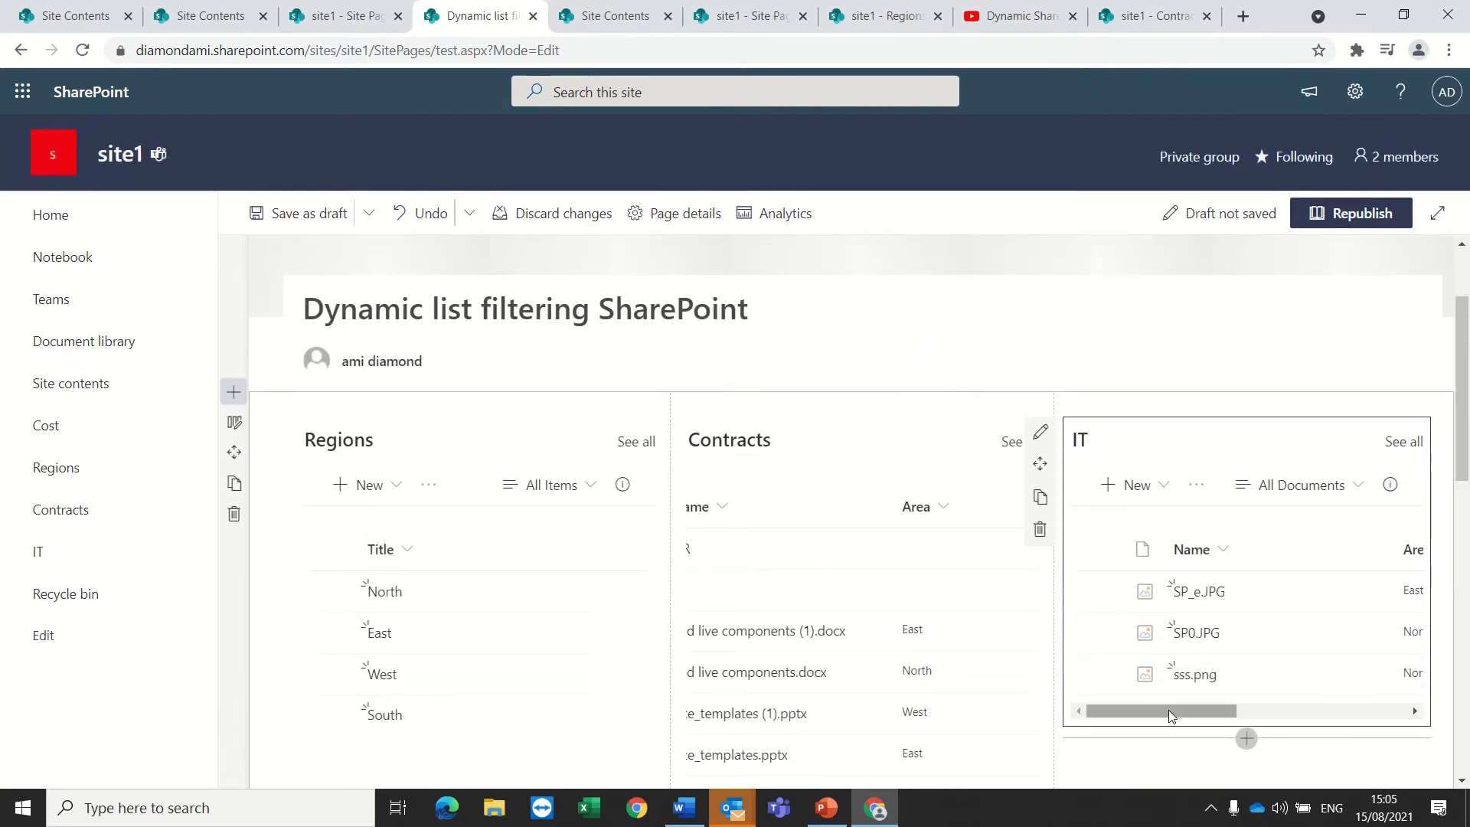
drag(1168, 709, 1207, 715)
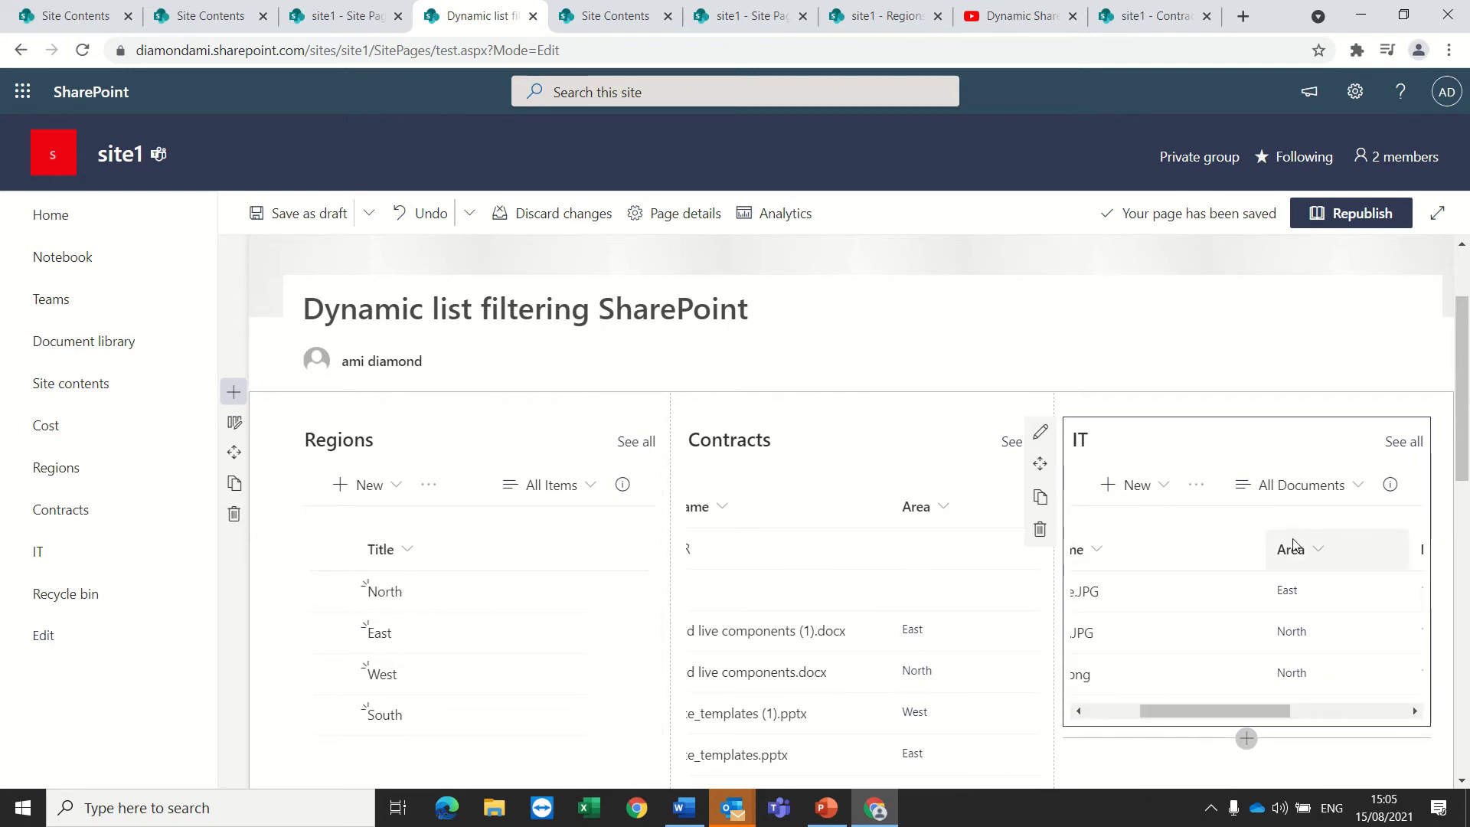
scroll(1286, 648, down, 1)
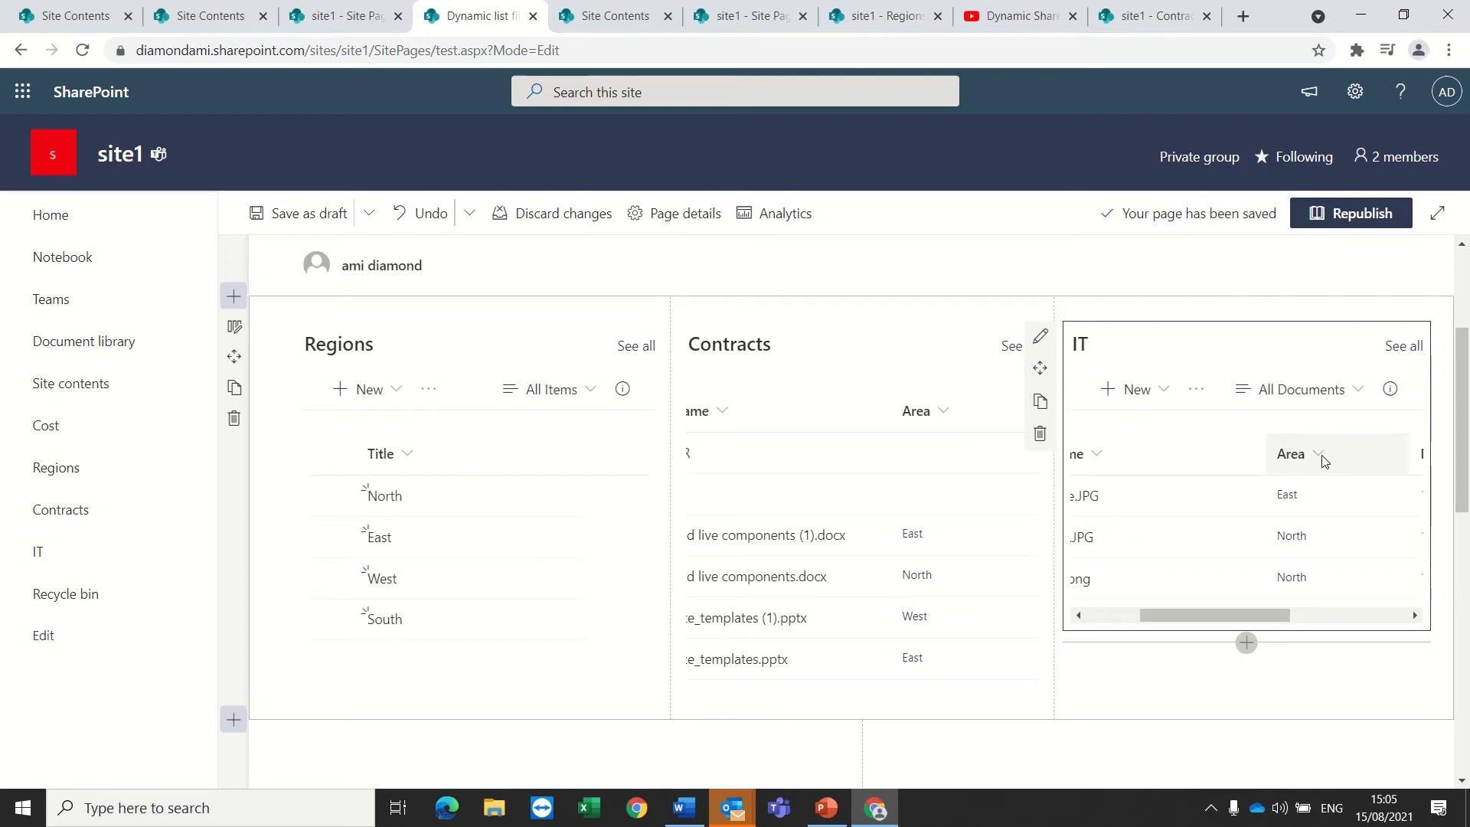
Turn on dynamic filtering for the IT web part, filtering its Area column.
click(1040, 337)
click(1183, 561)
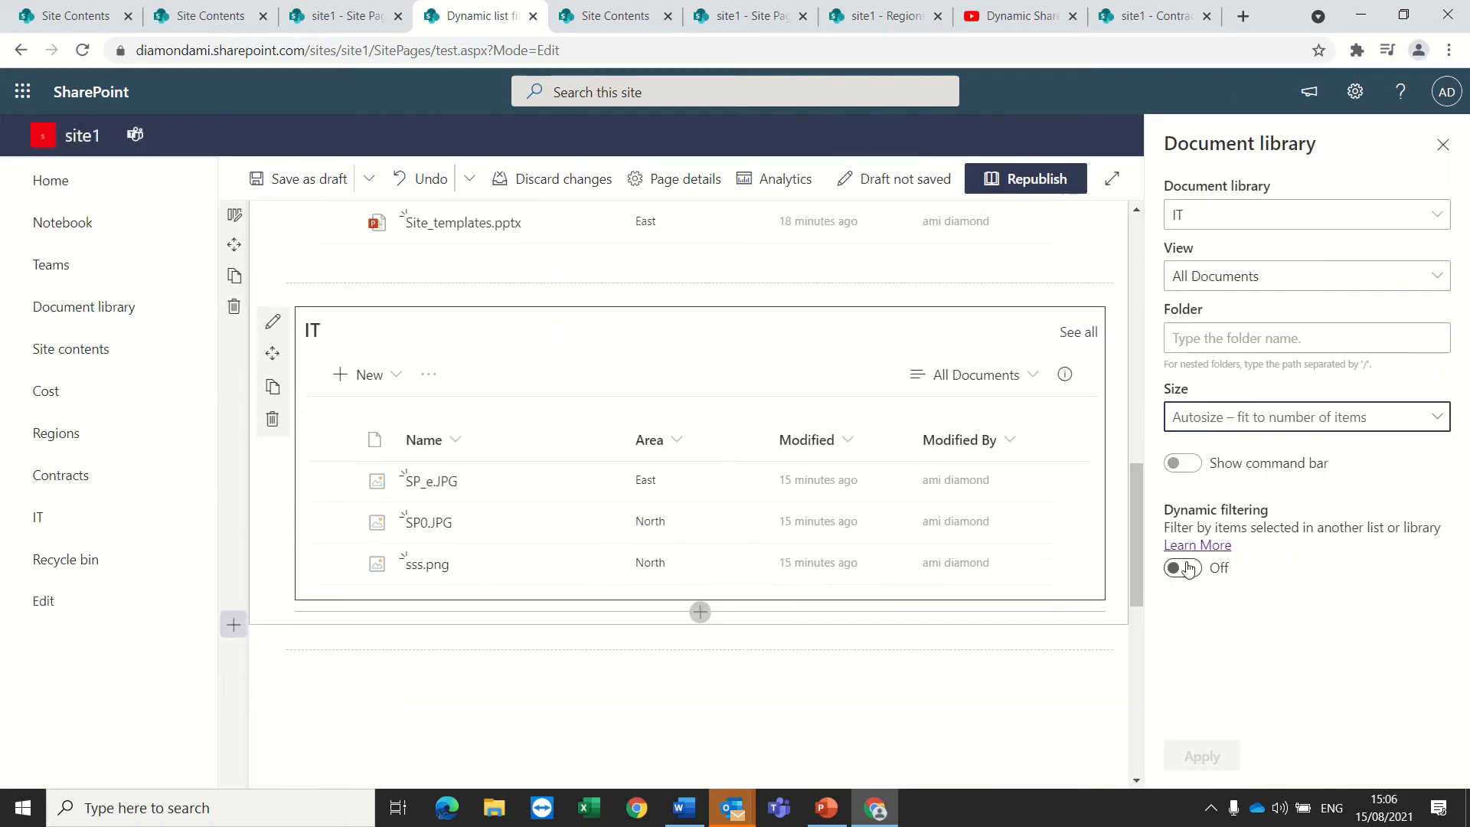
scroll(1270, 602, down, 1)
click(1268, 602)
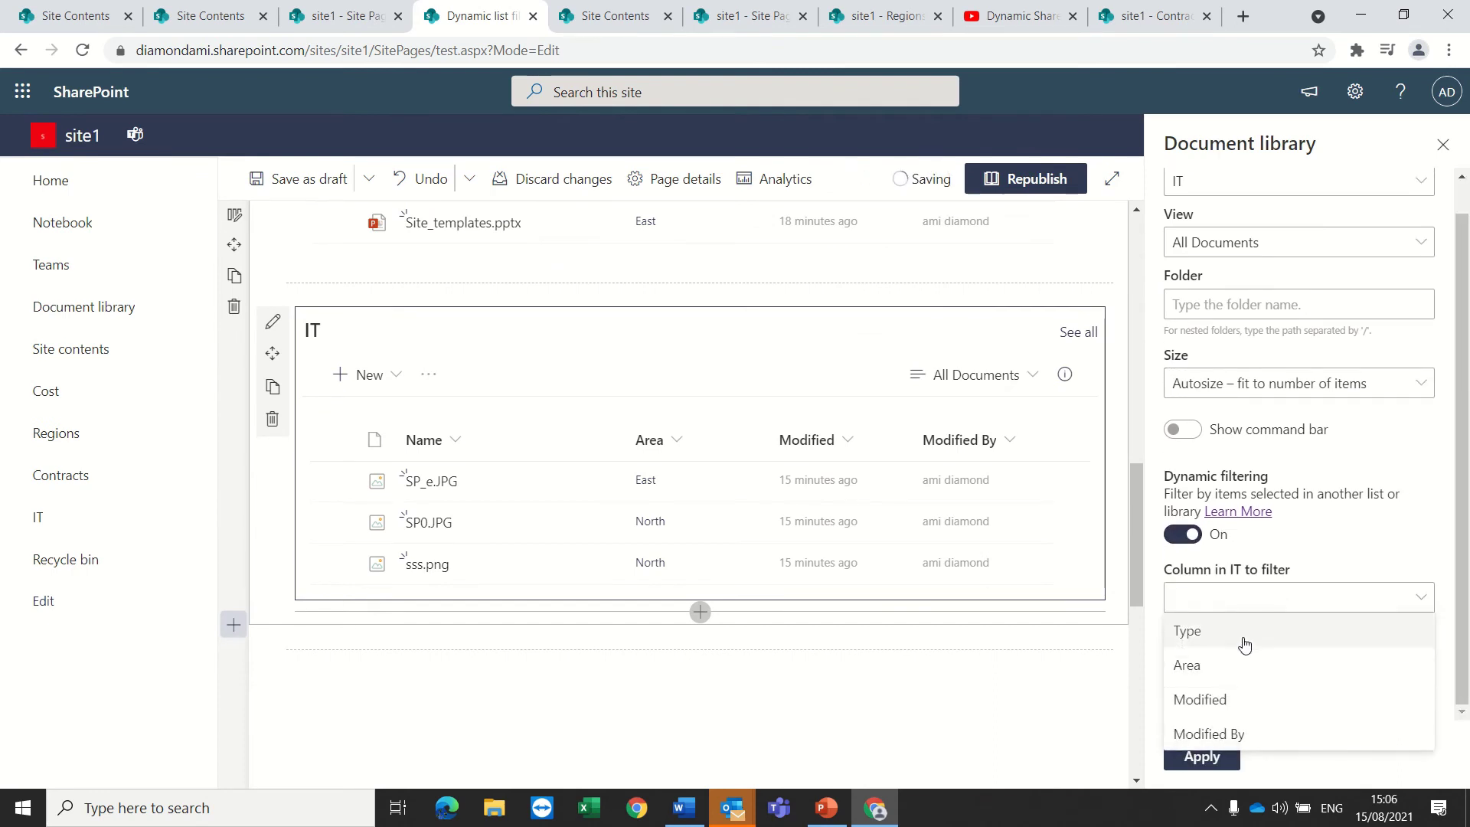
click(1205, 671)
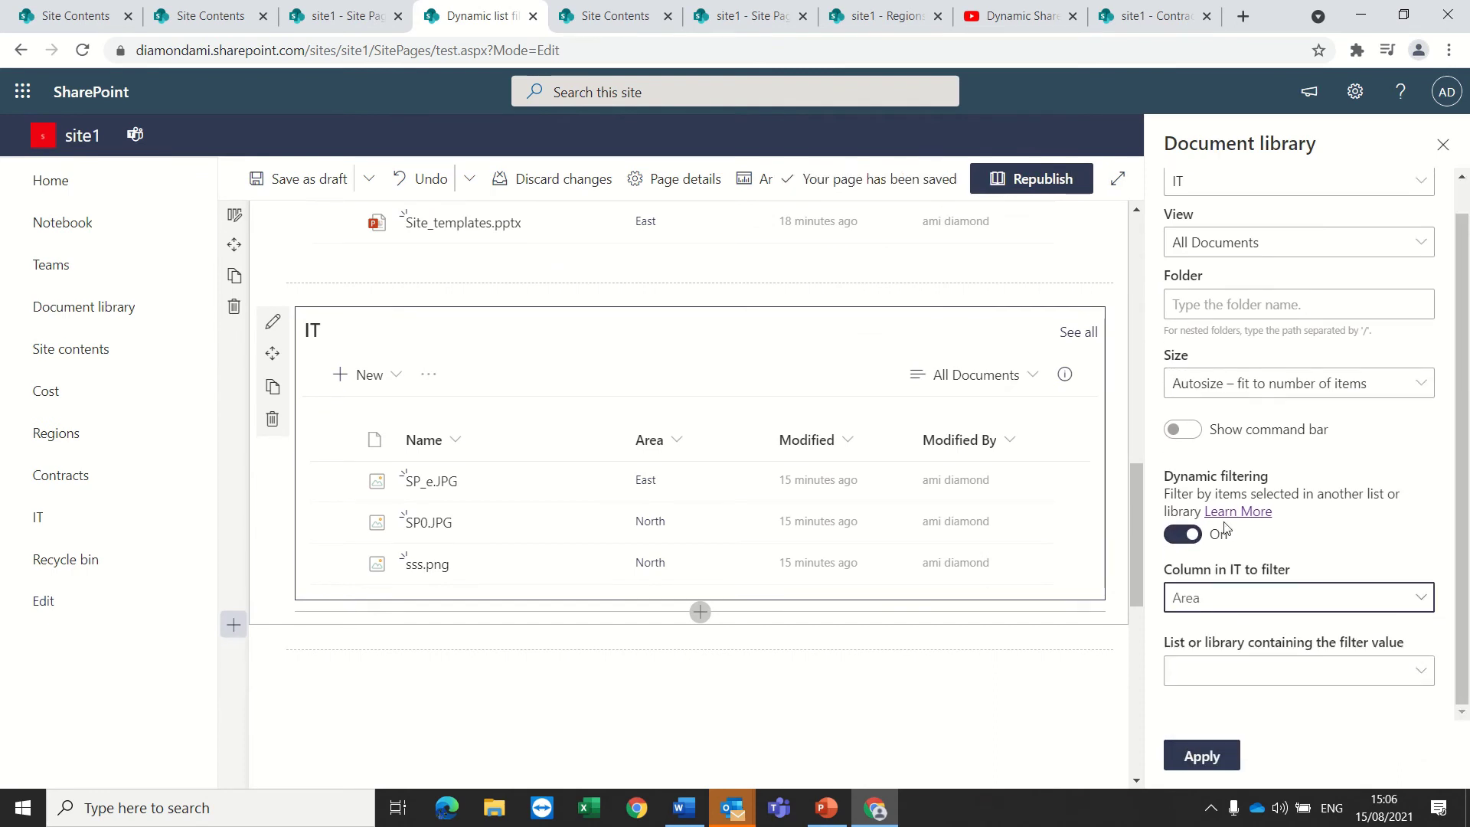
Take the filter value from the Regions list's Title column, apply, and close the pane.
click(1270, 671)
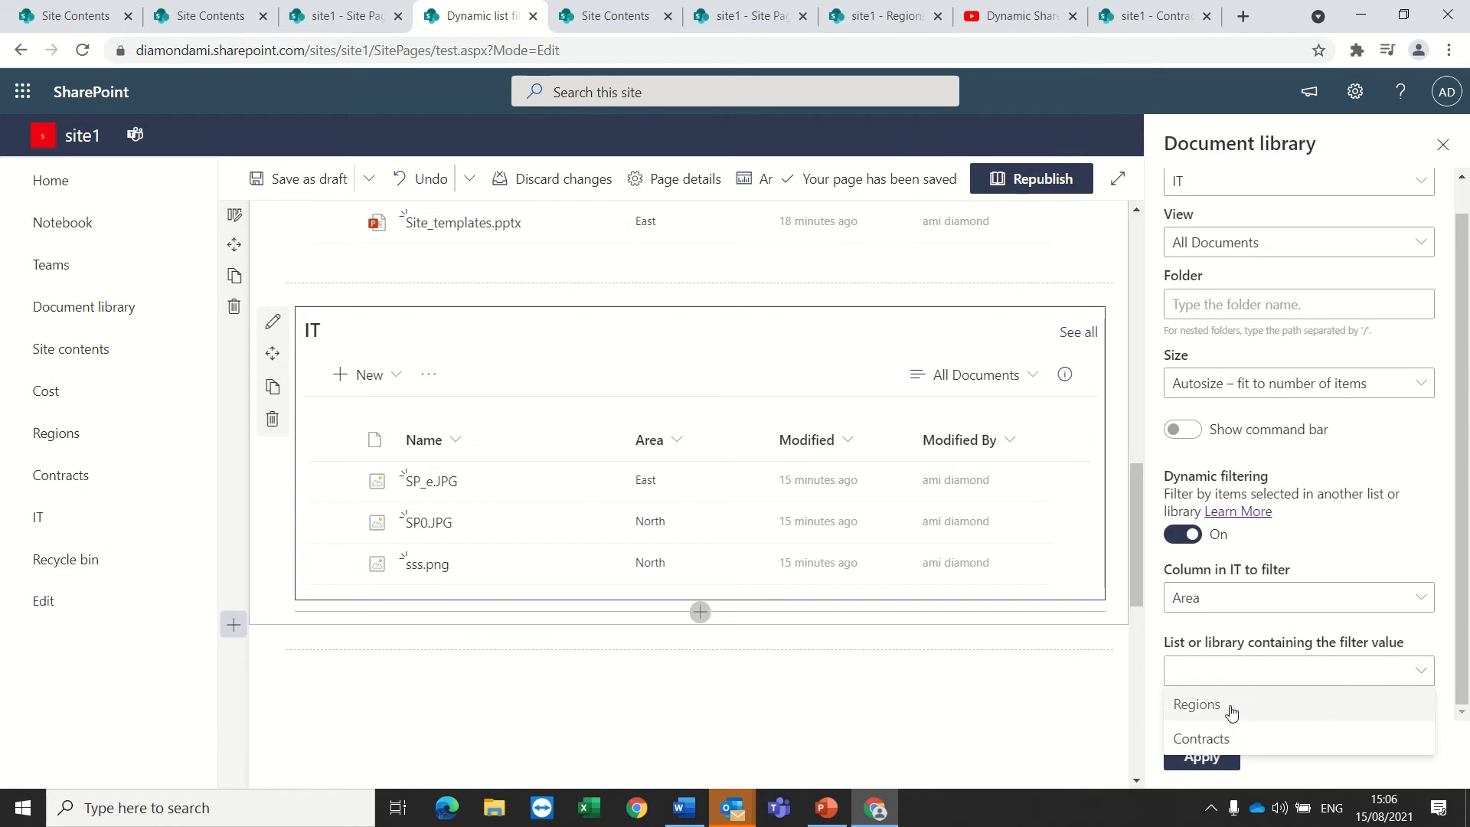
click(1230, 708)
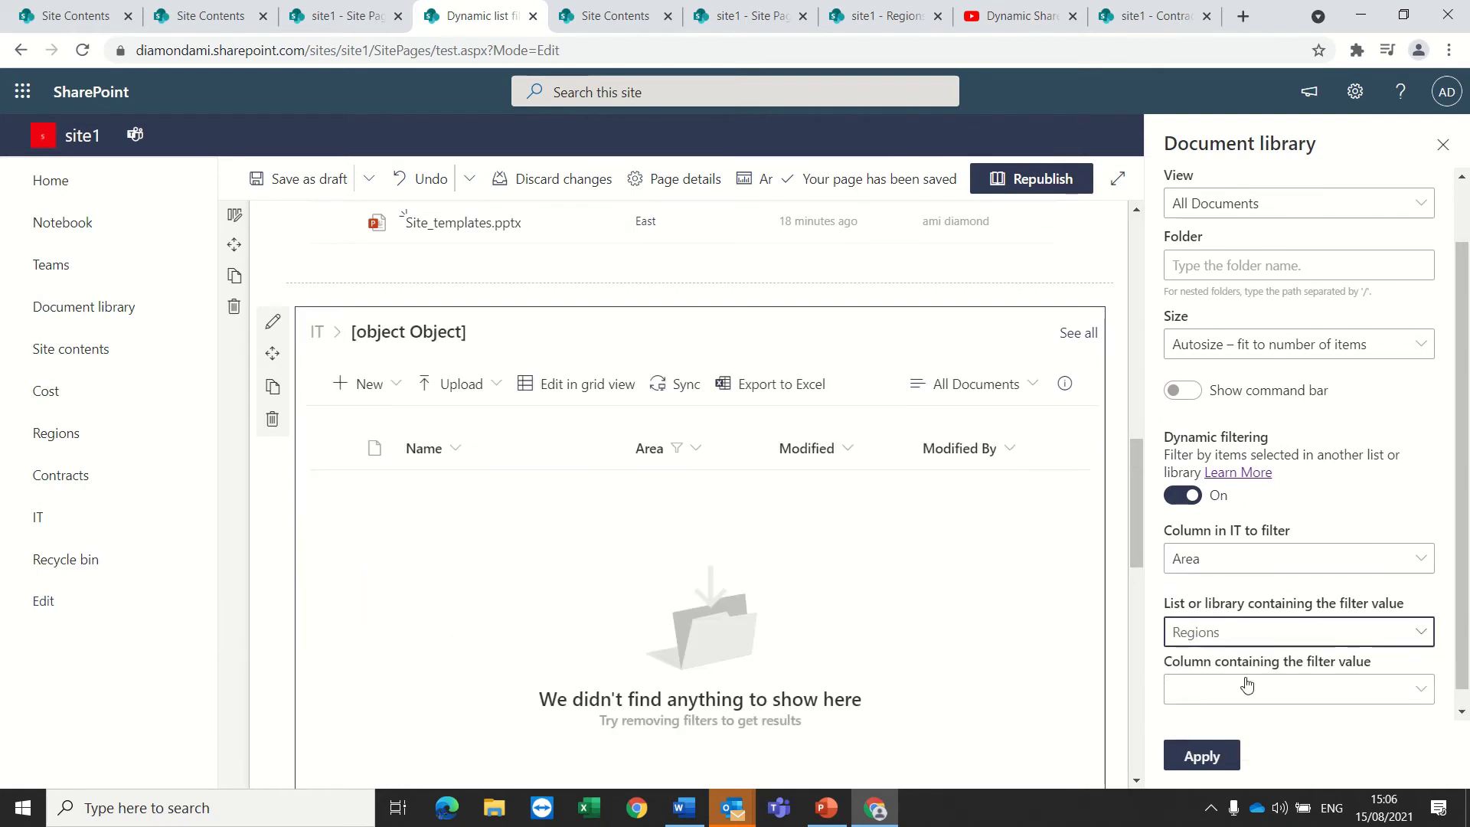
click(1223, 677)
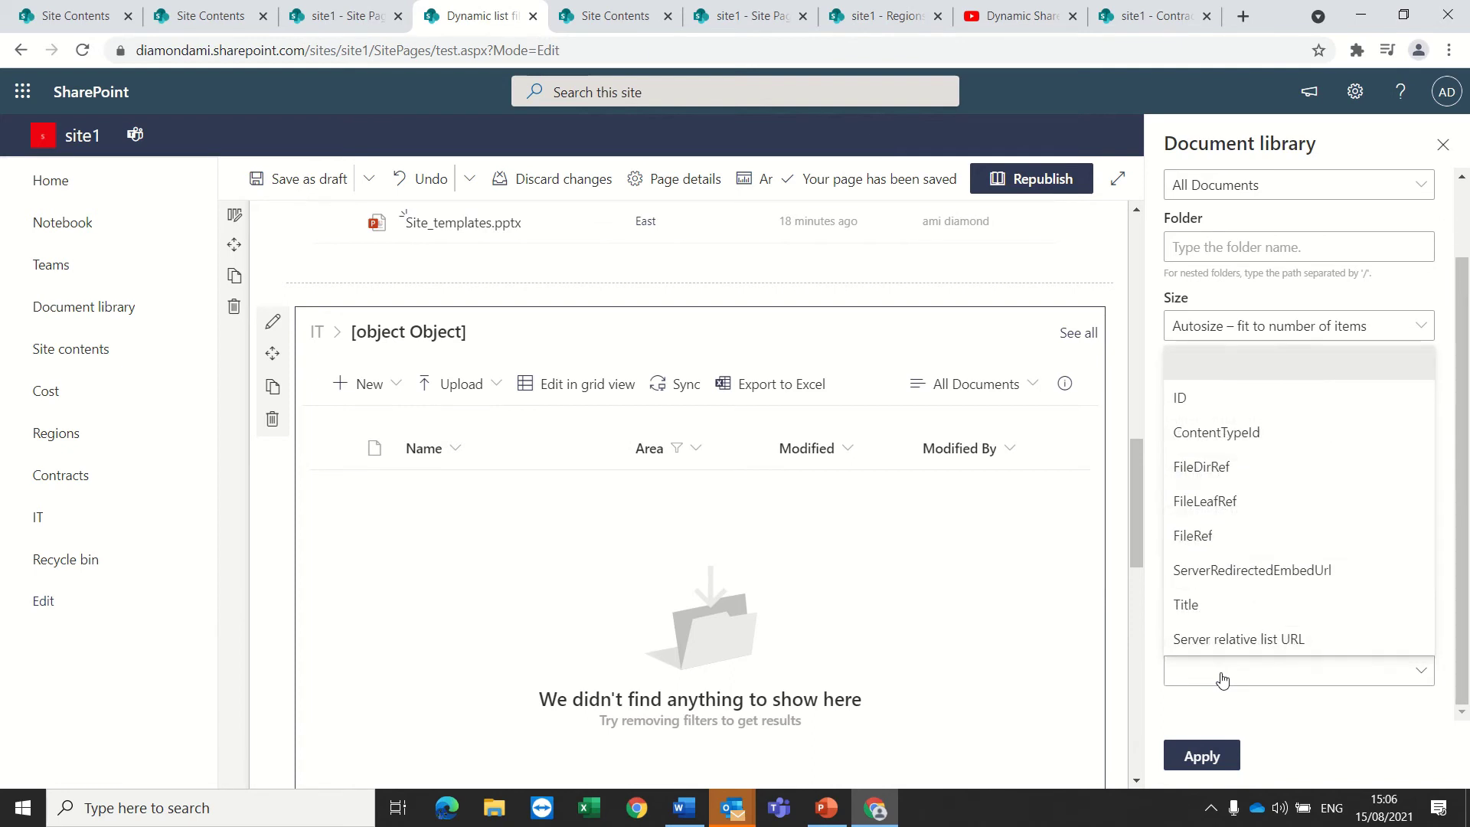
click(1198, 609)
click(1200, 756)
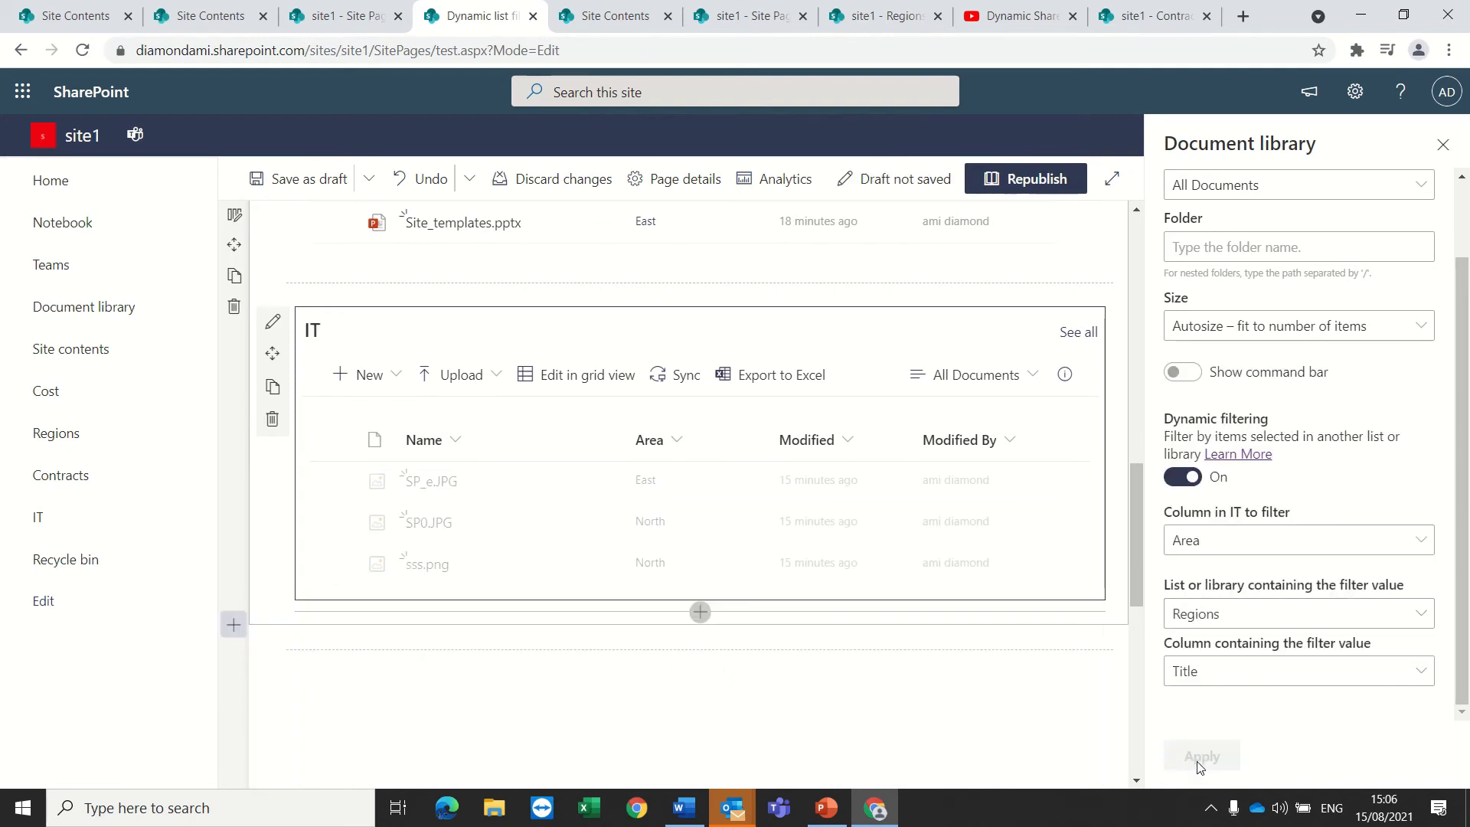
click(1442, 146)
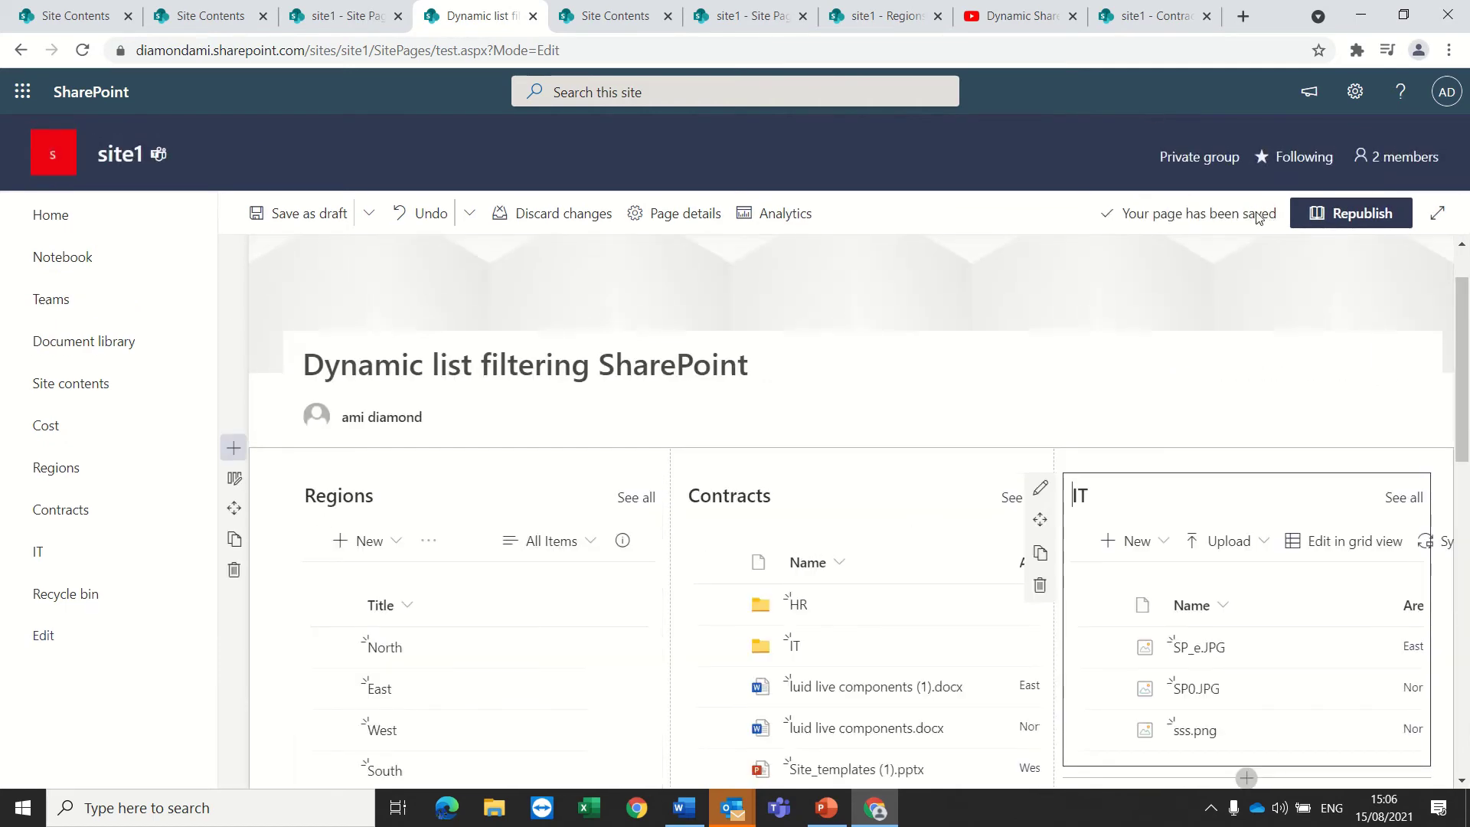
Republish the page and pick North in Regions so Contracts shows one file and IT shows two.
click(1333, 210)
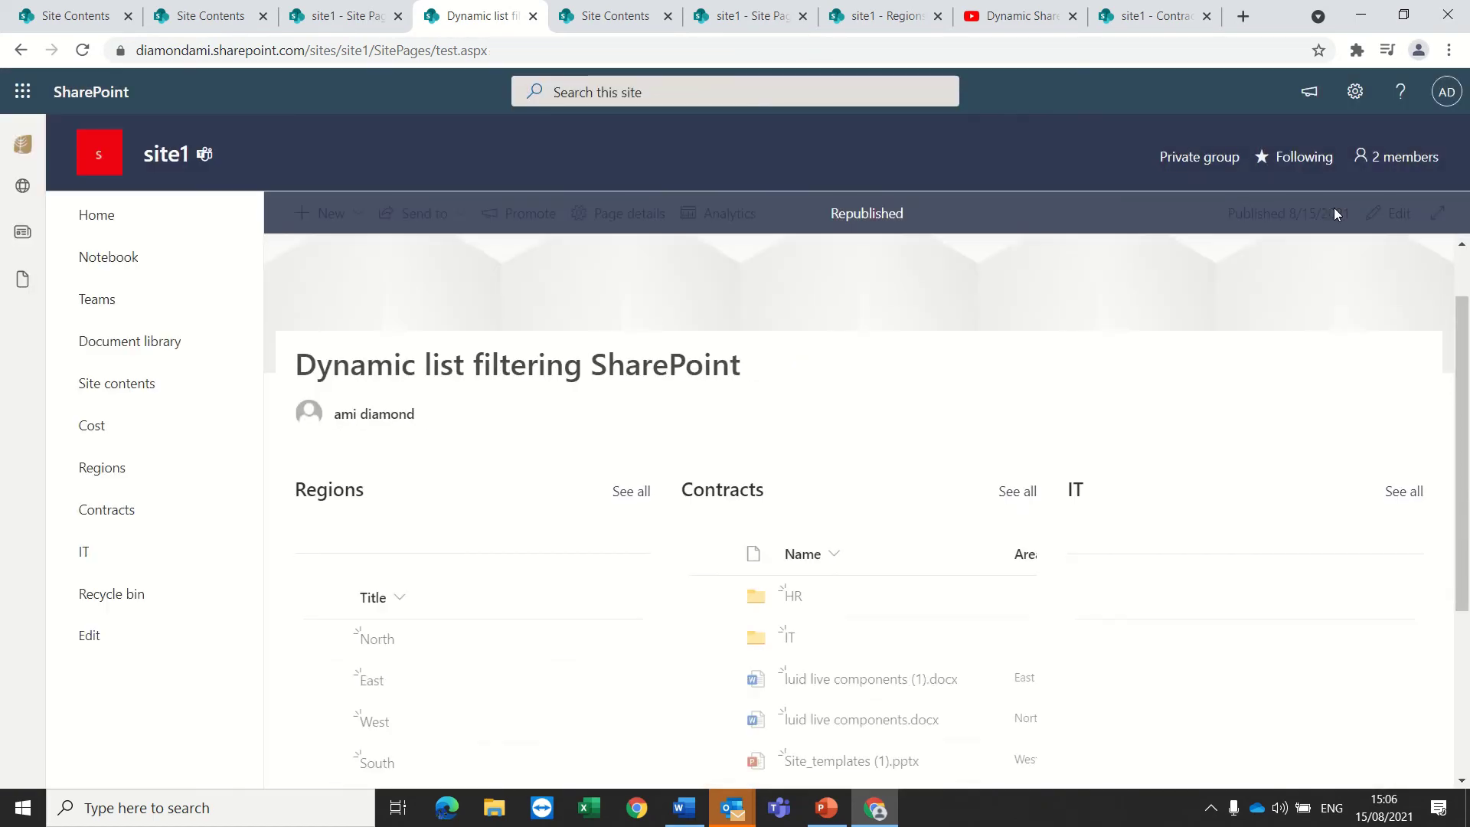
scroll(474, 635, down, 3)
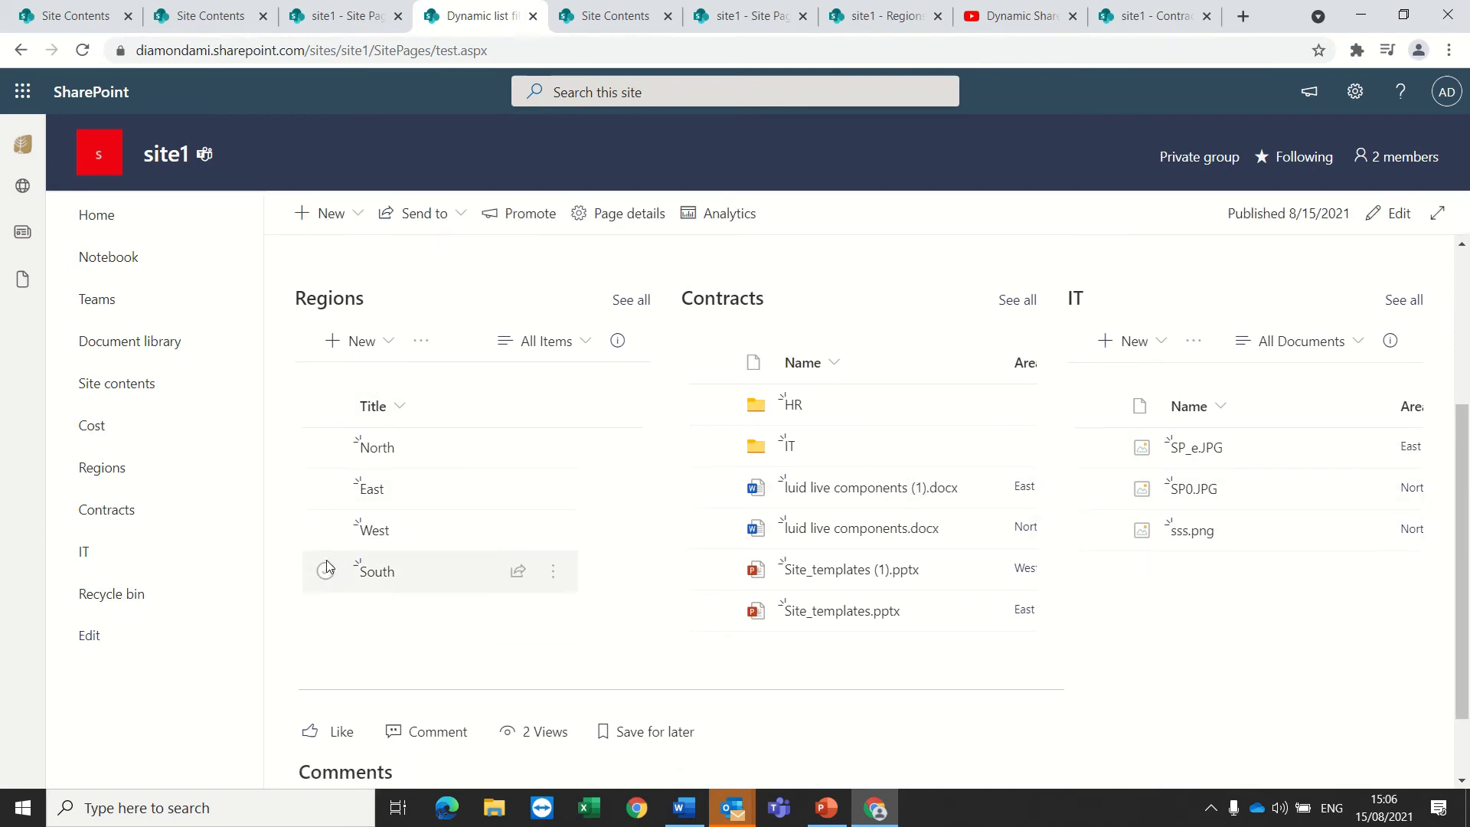
click(325, 448)
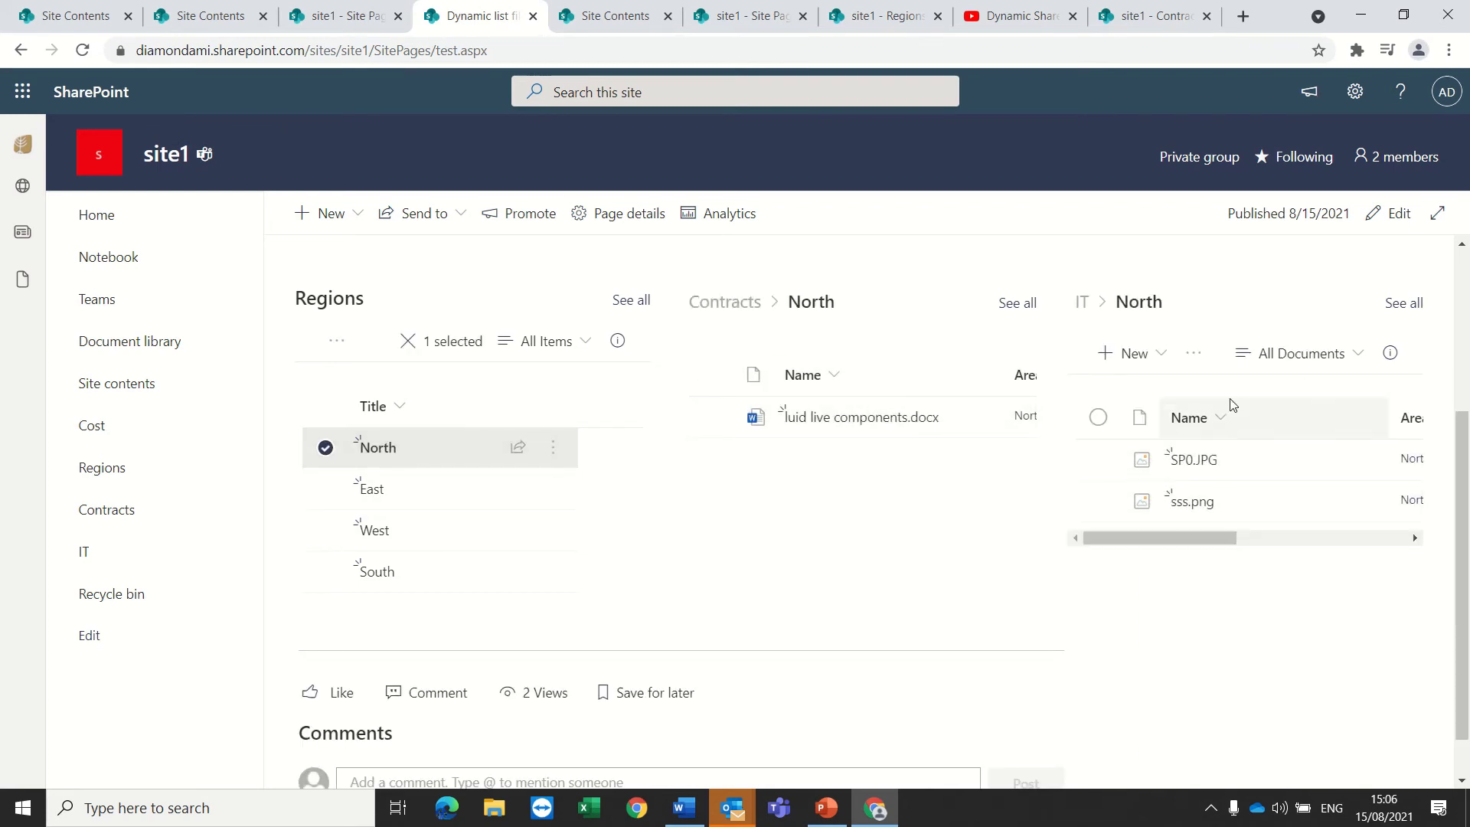
scroll(723, 658, up, 2)
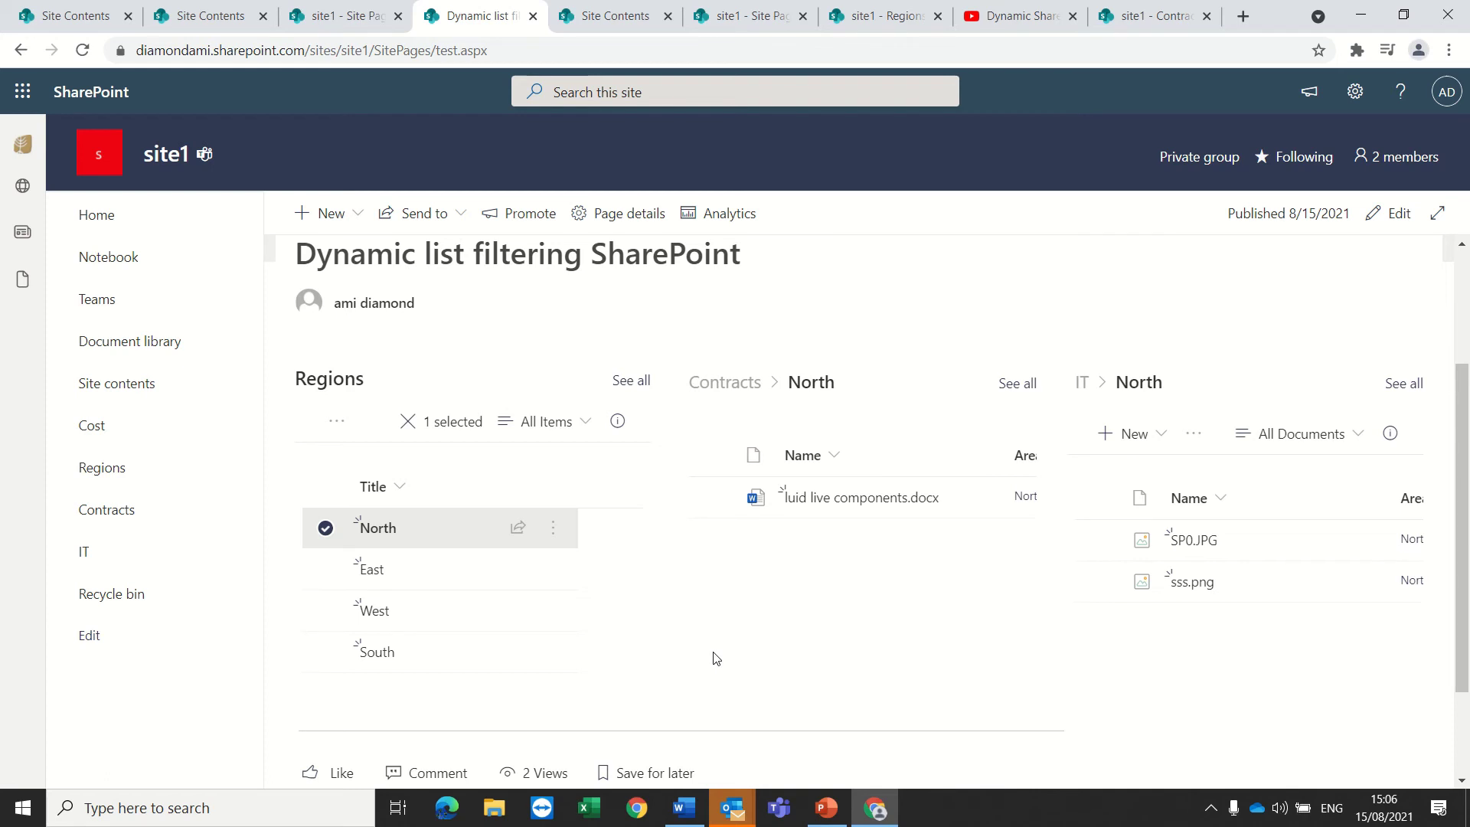
Back in edit mode, change the empty section's layout to One column.
click(1391, 219)
scroll(628, 619, down, 5)
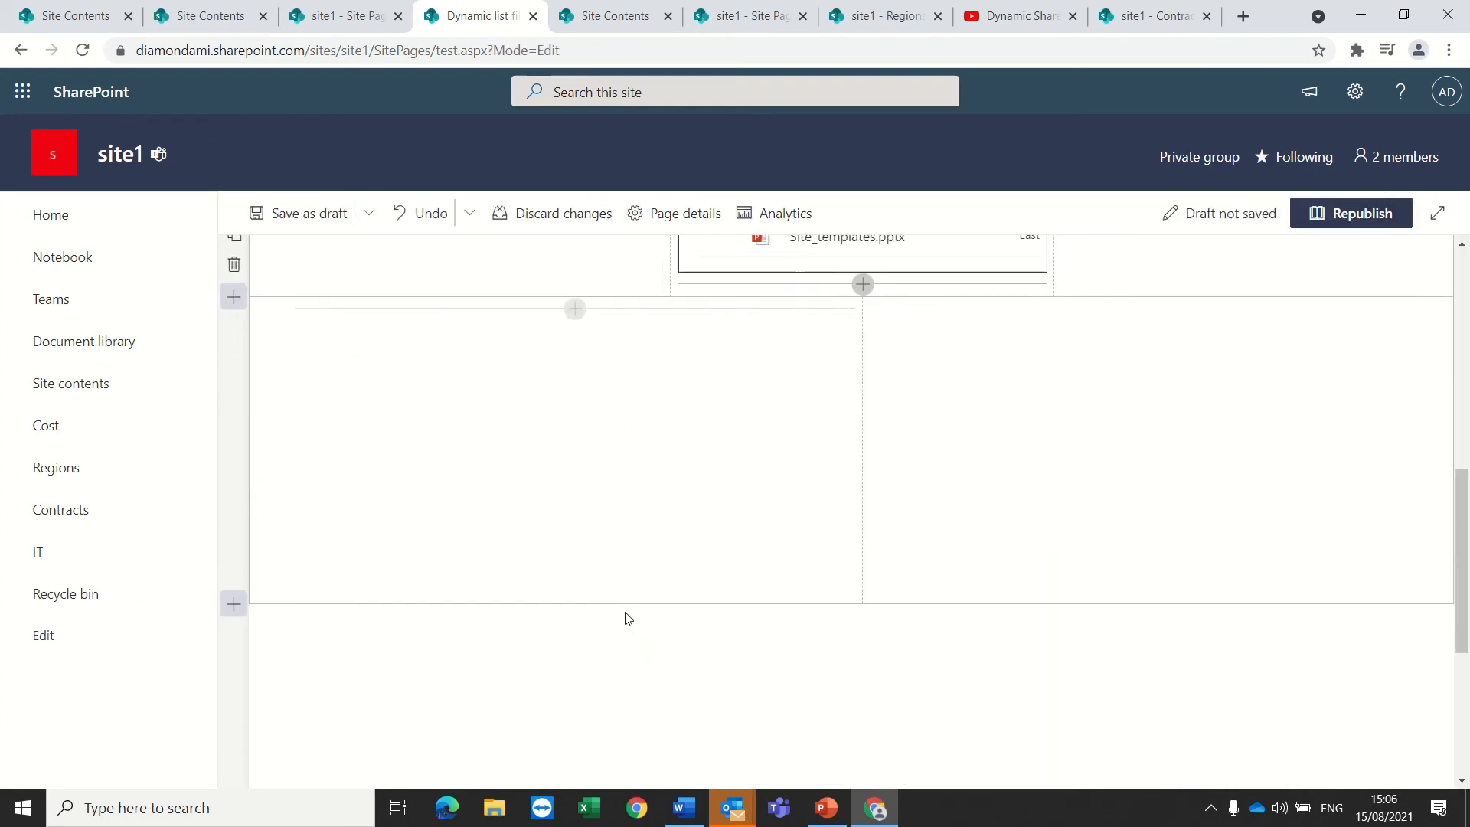
click(573, 296)
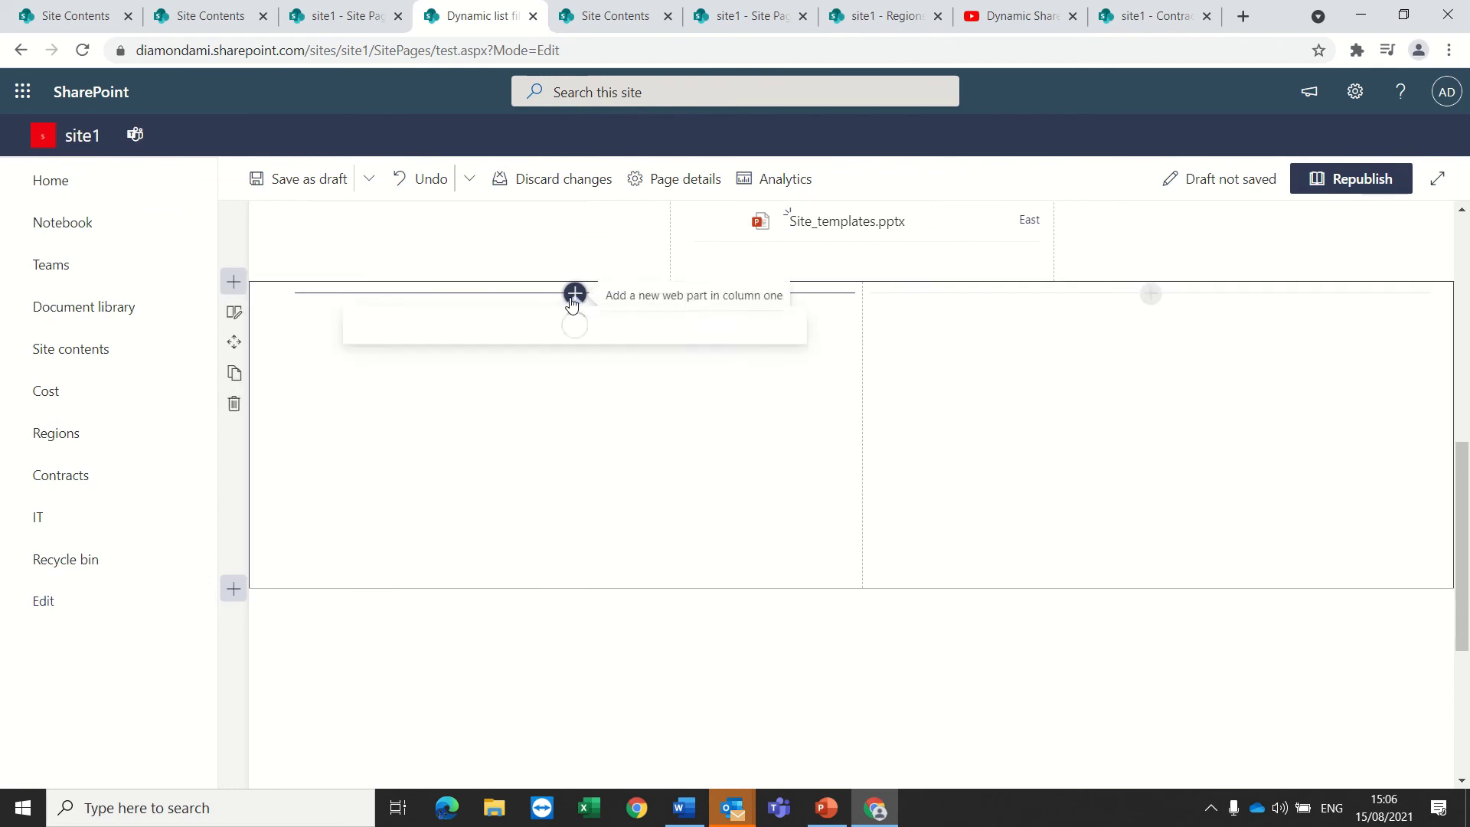
click(234, 311)
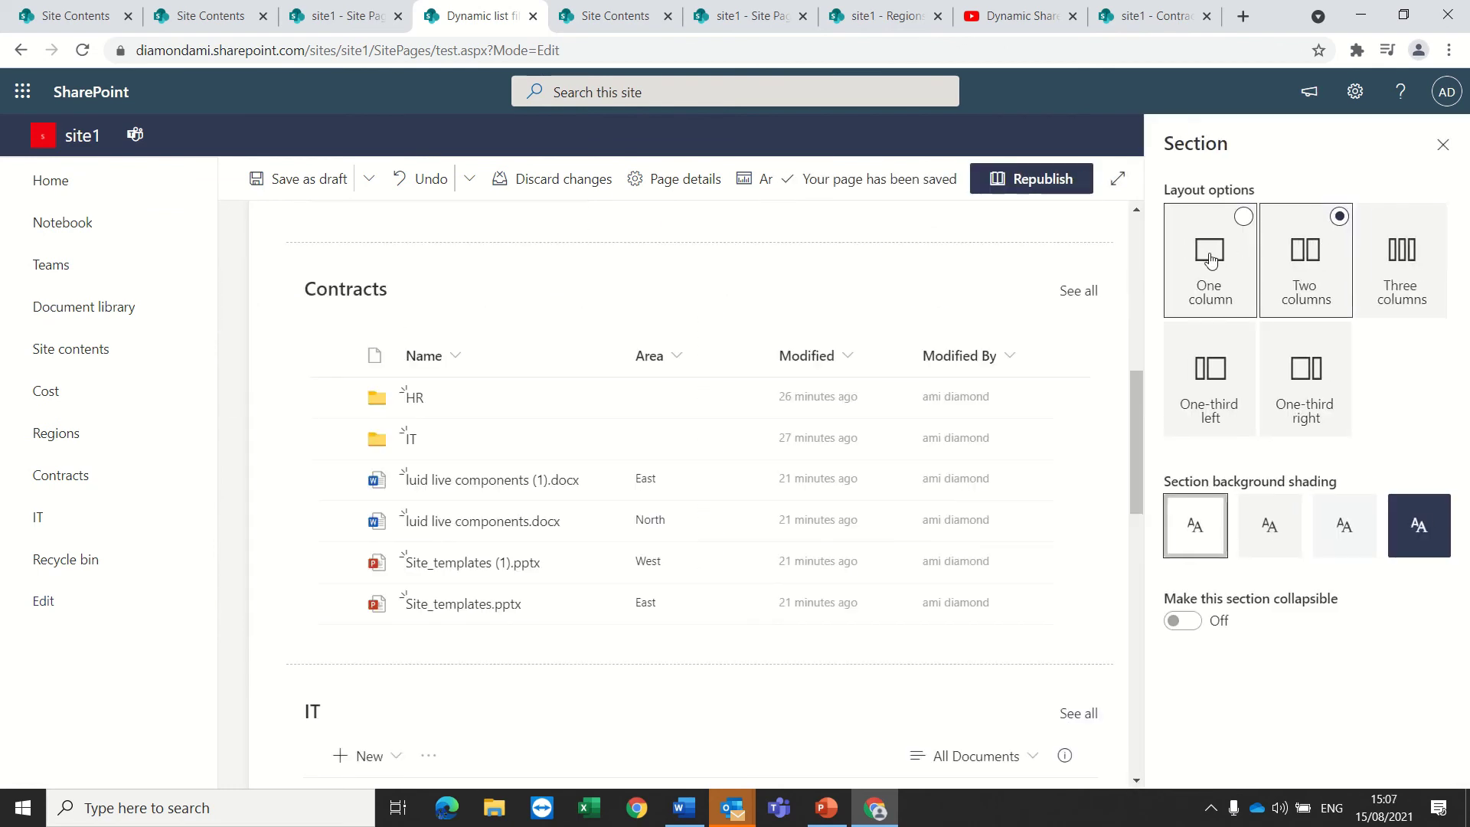
click(1209, 260)
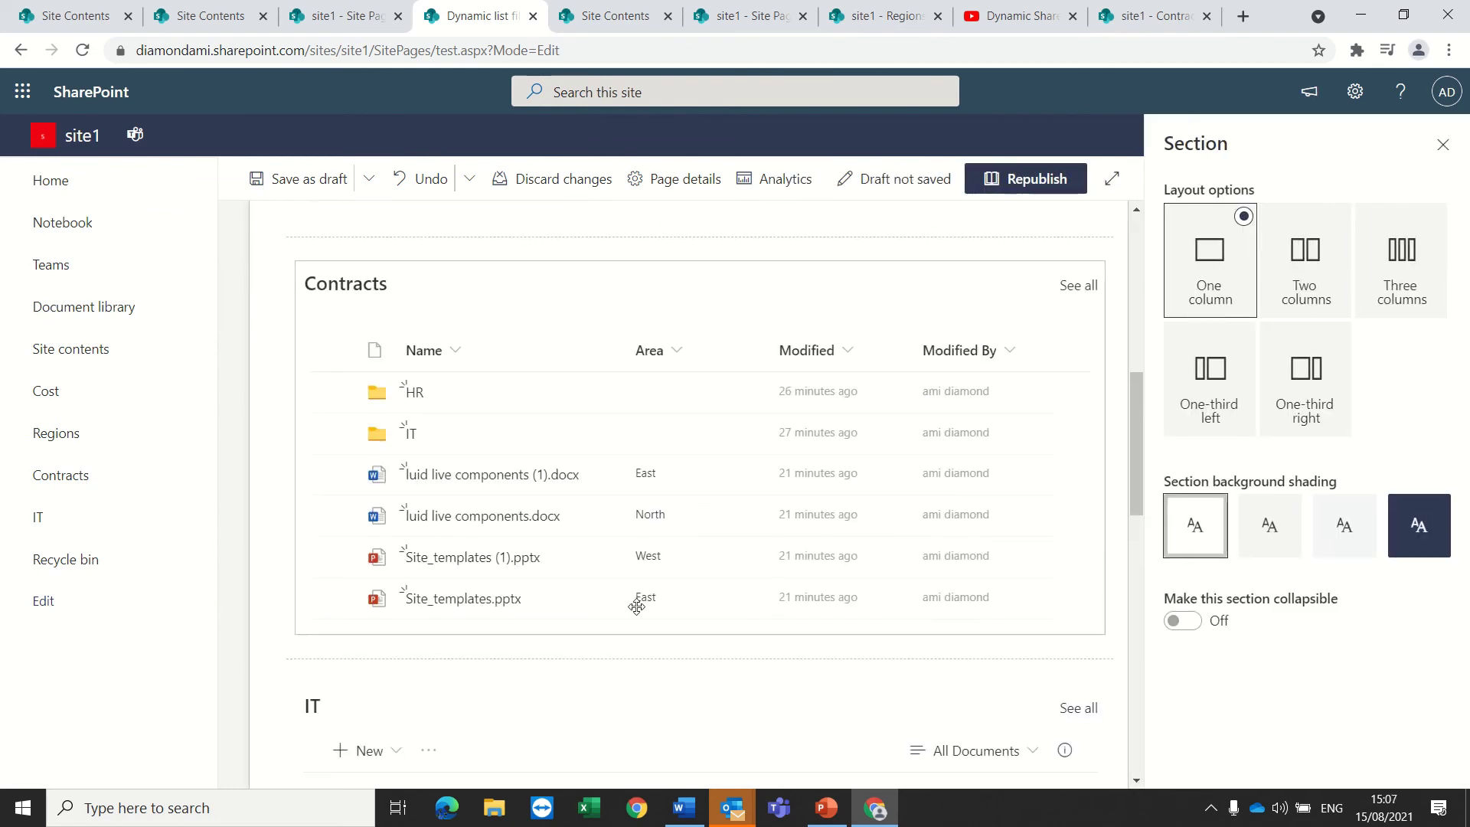
click(1442, 146)
scroll(863, 354, down, 1)
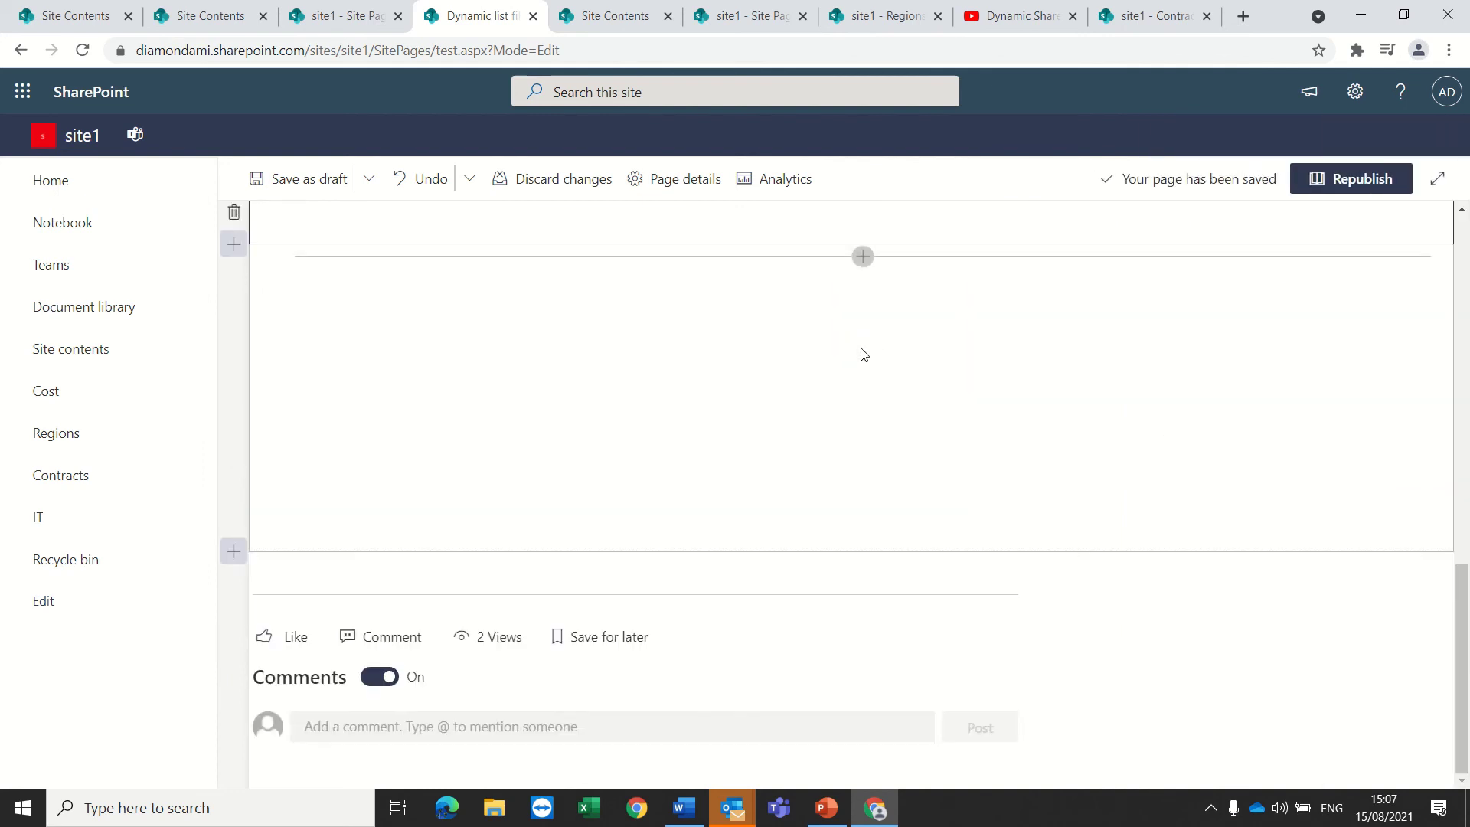
Add a Document library web part showing IT to that section and republish the page.
click(862, 256)
click(764, 440)
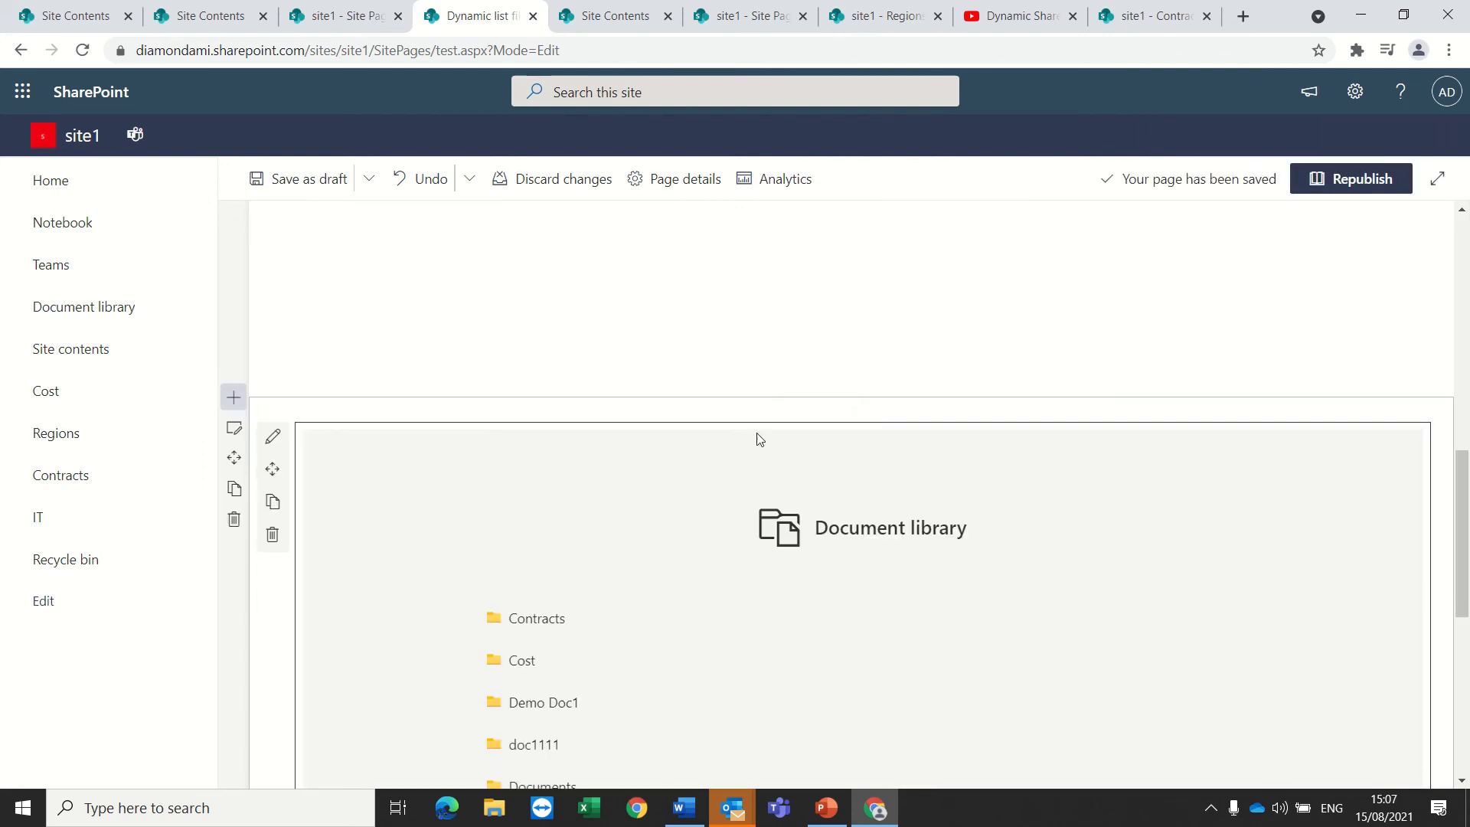
scroll(534, 586, down, 4)
scroll(536, 645, down, 1)
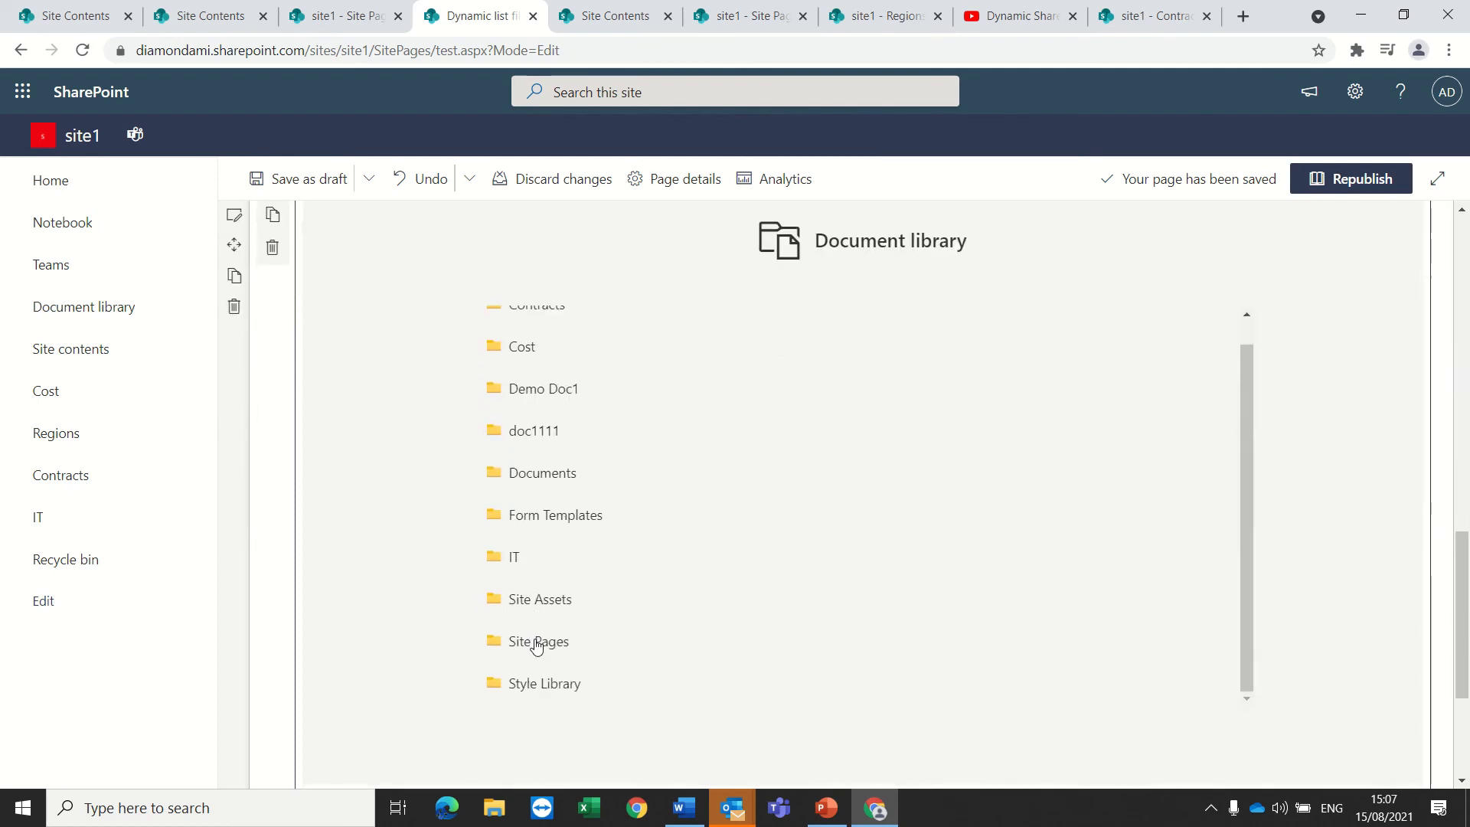
click(514, 561)
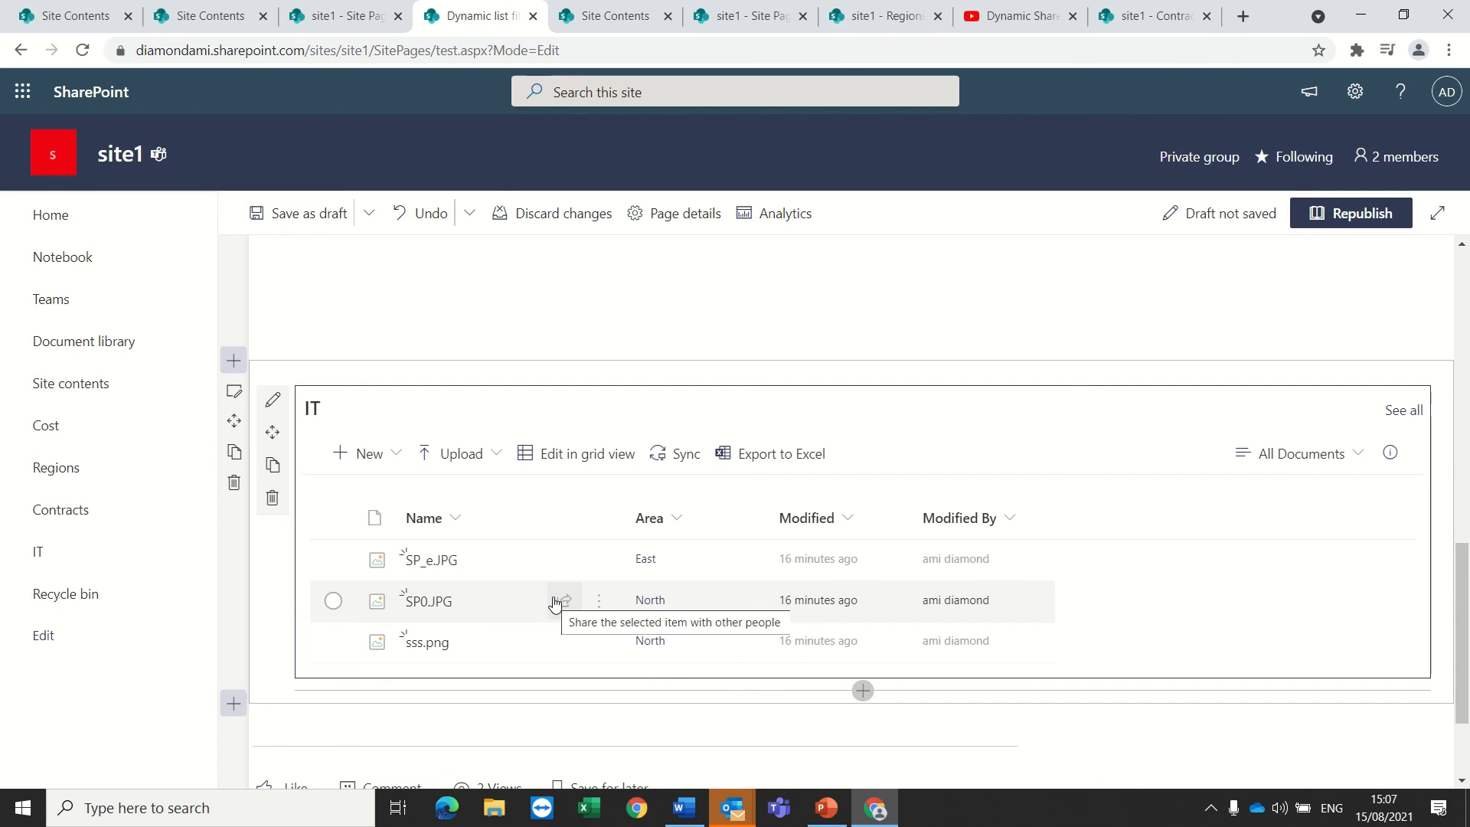
click(1354, 214)
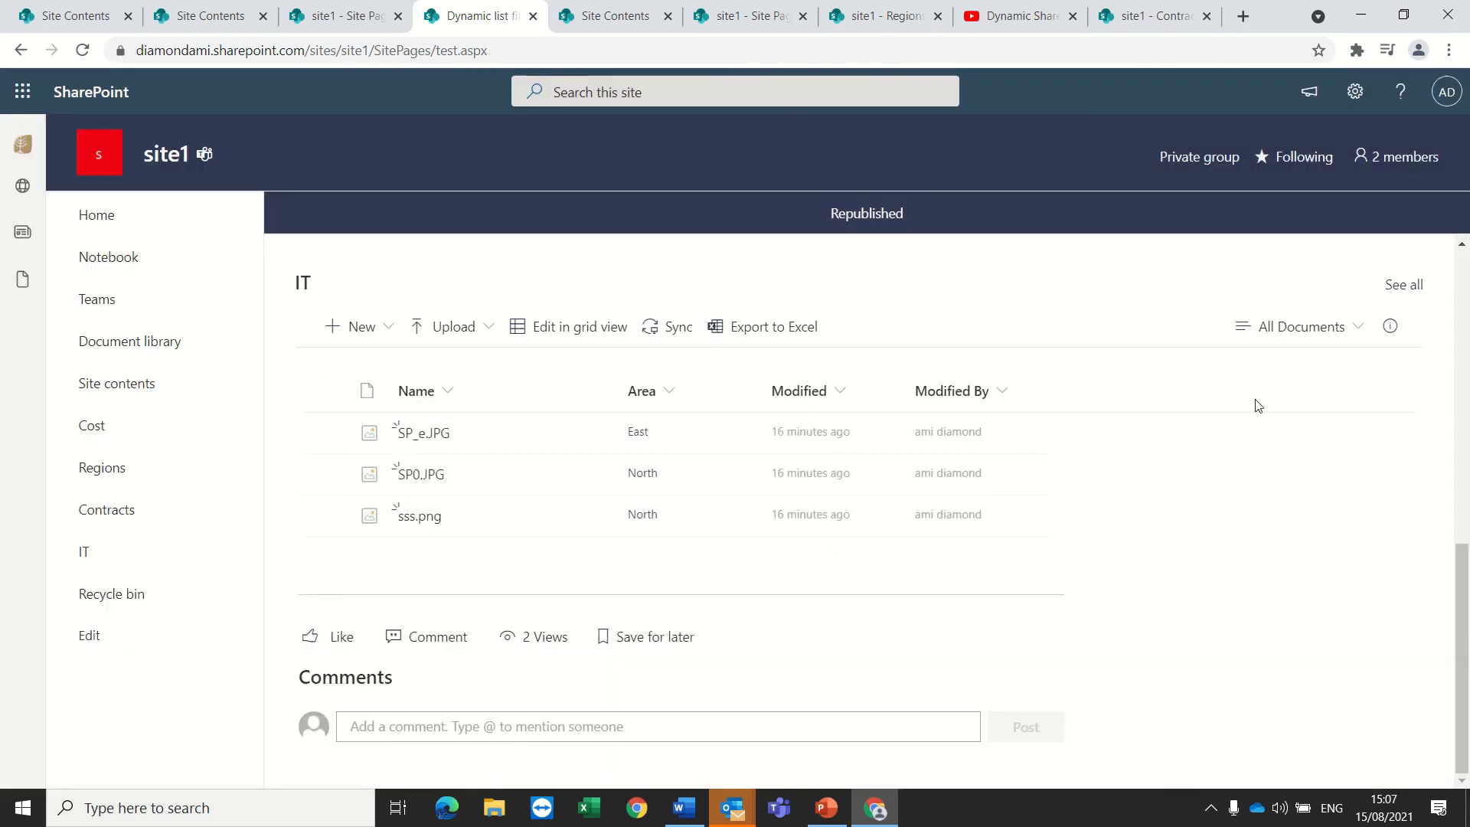
Look at the IT library's All Documents view list, leave it unchanged, and reopen the page for editing.
click(1357, 327)
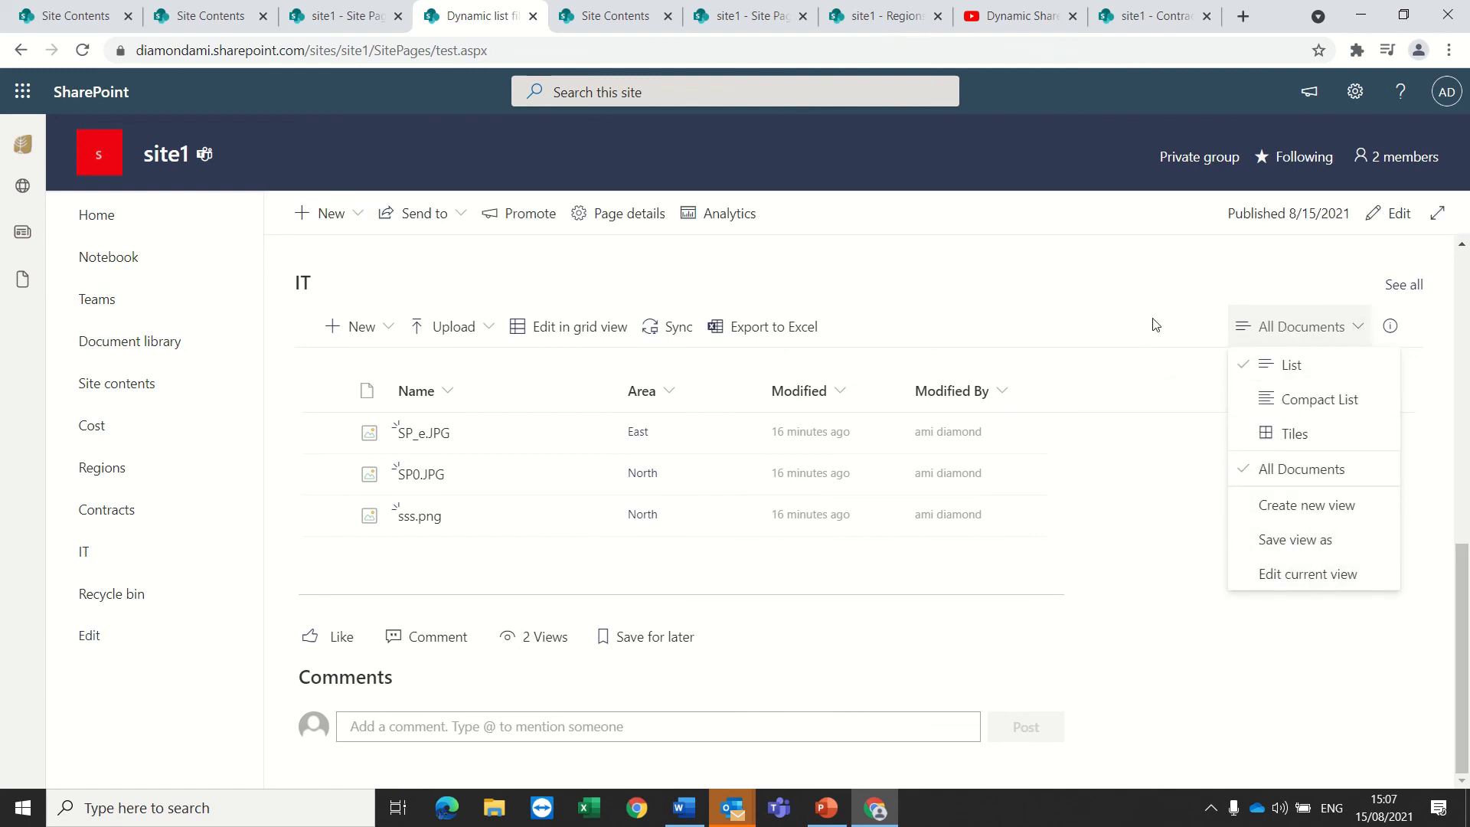
click(1157, 293)
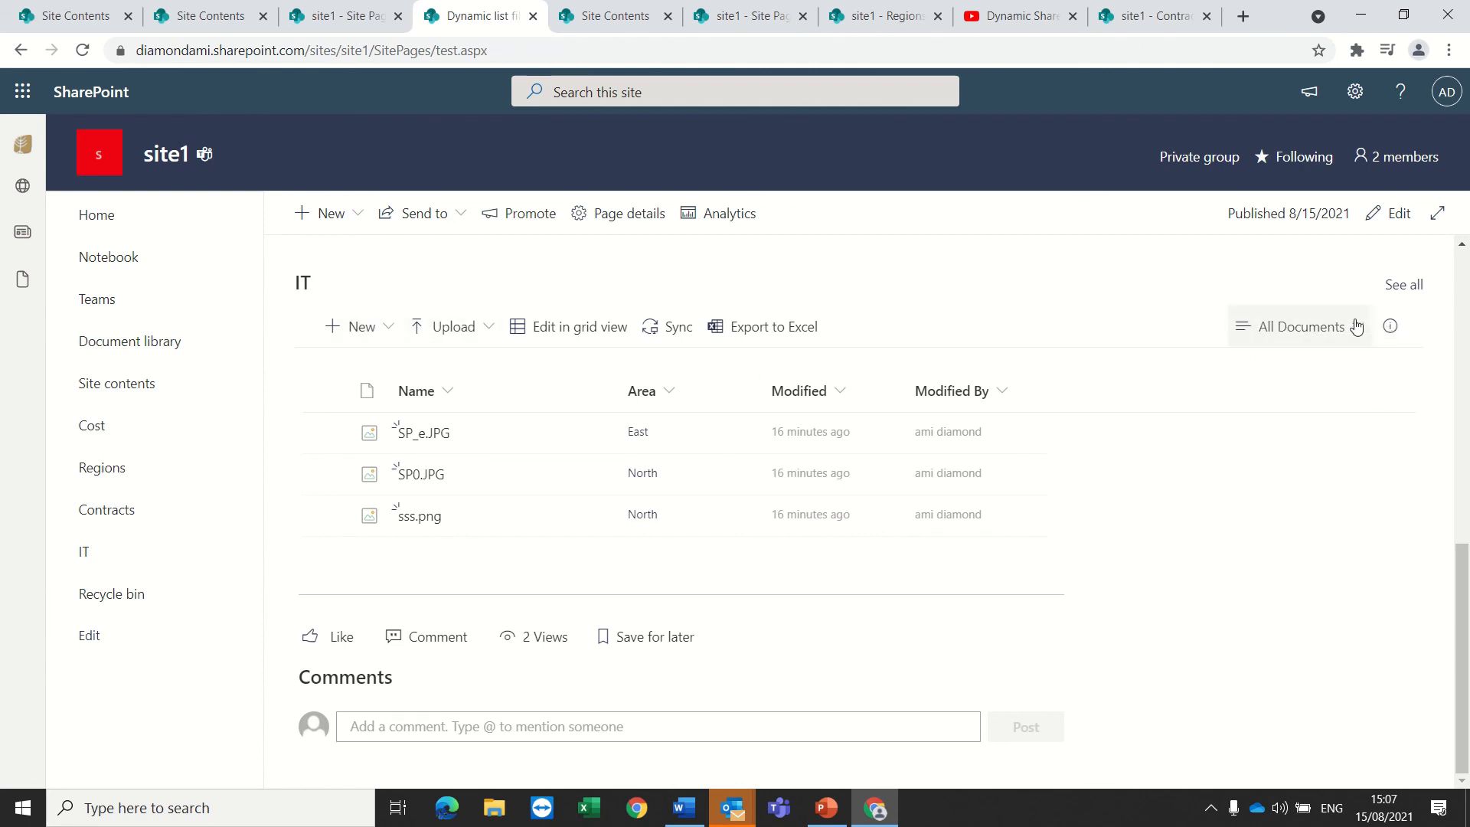
click(1386, 222)
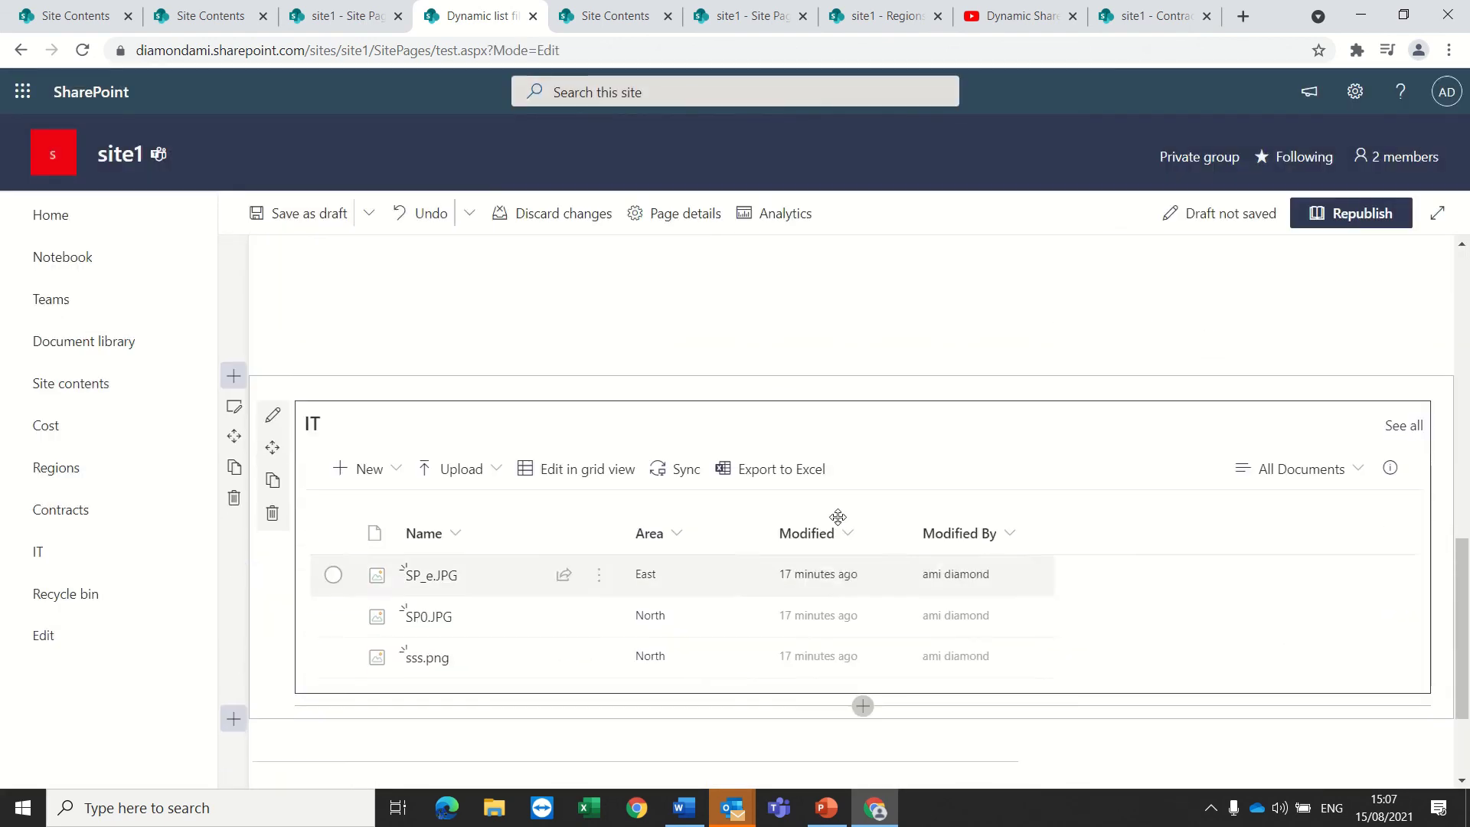
Switch the full-width IT web part to Hide command bar, apply it, and close the pane.
click(887, 460)
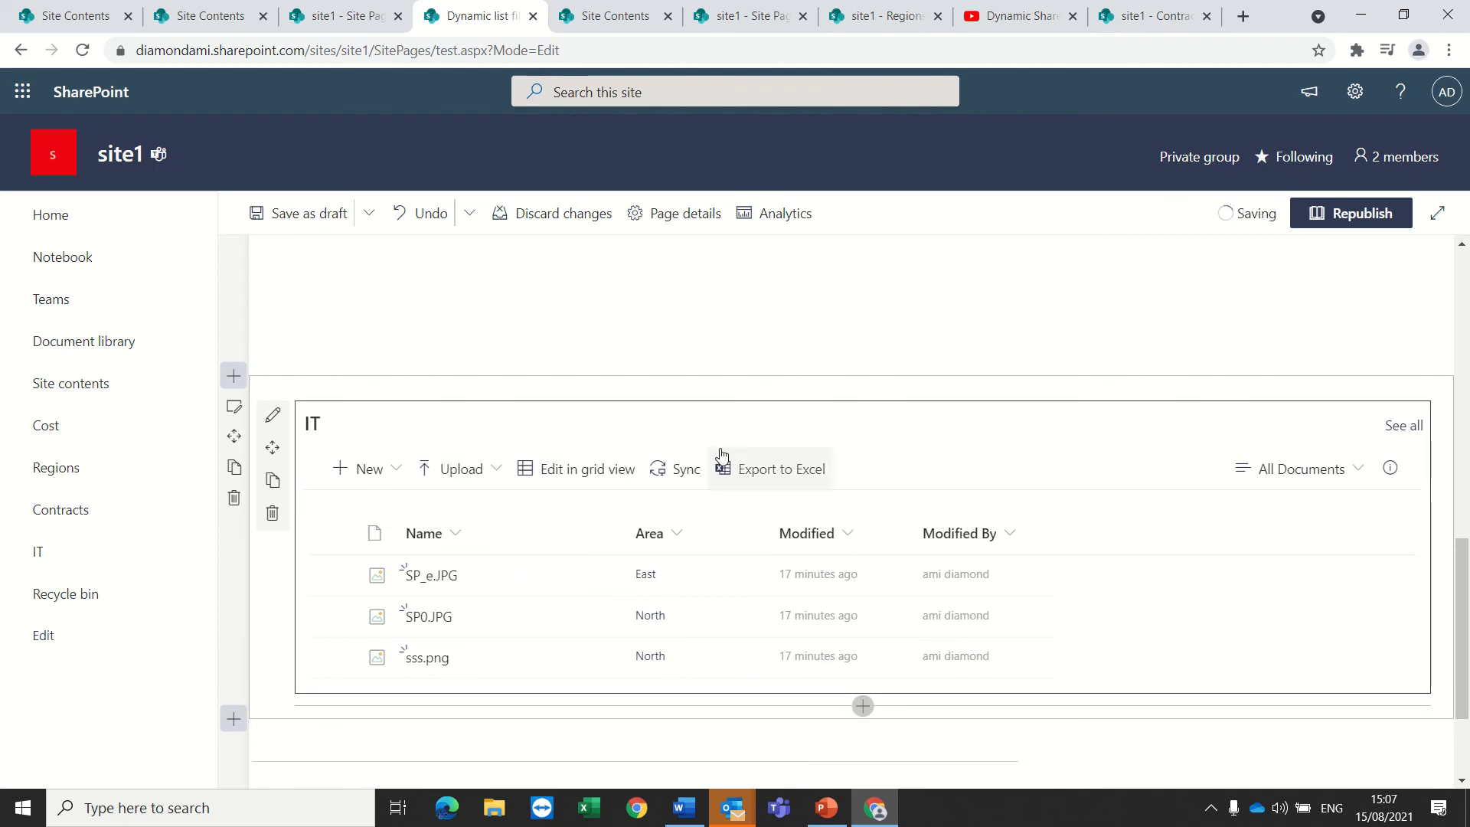
click(272, 417)
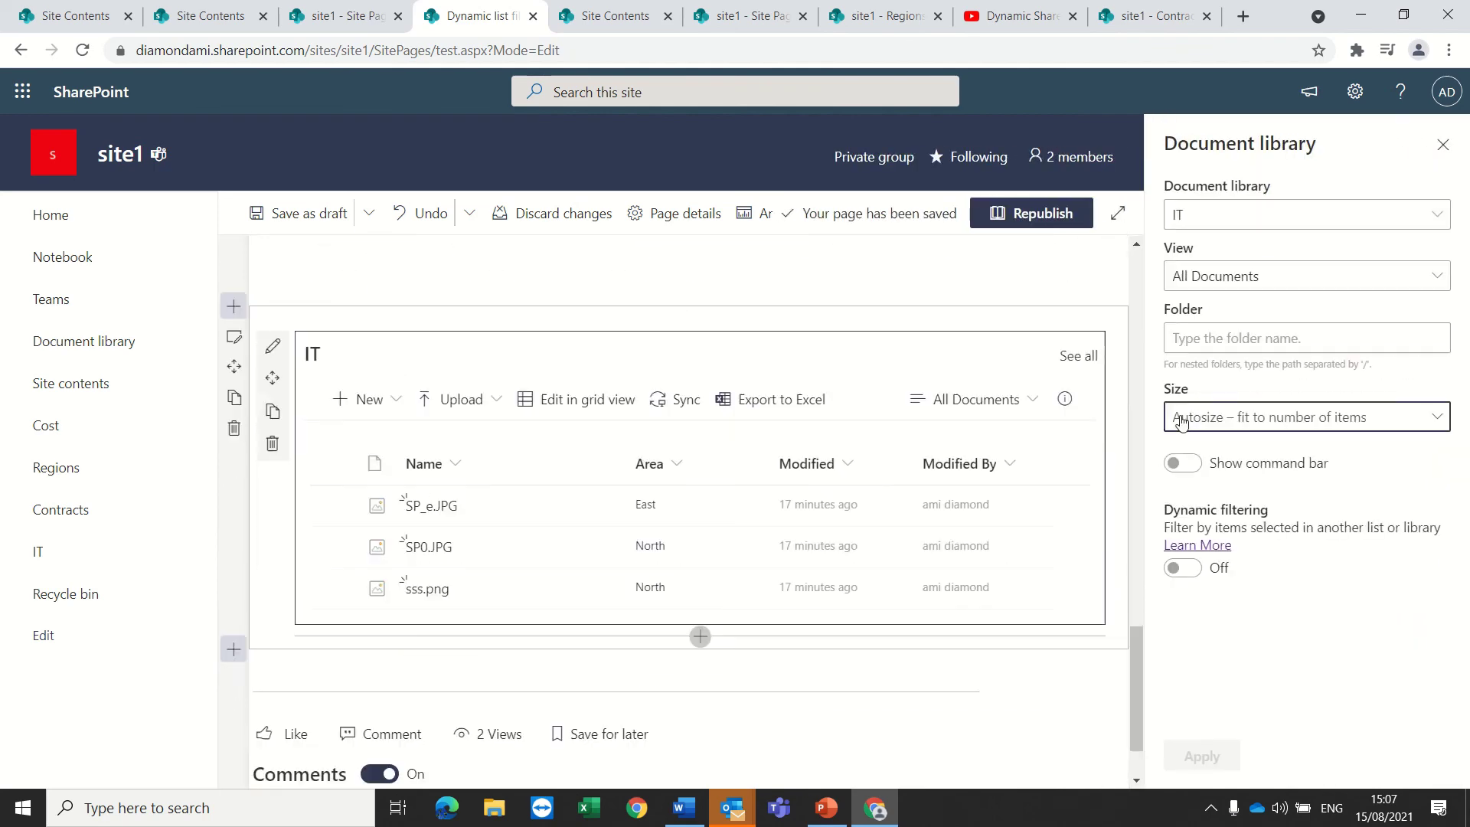
click(1189, 466)
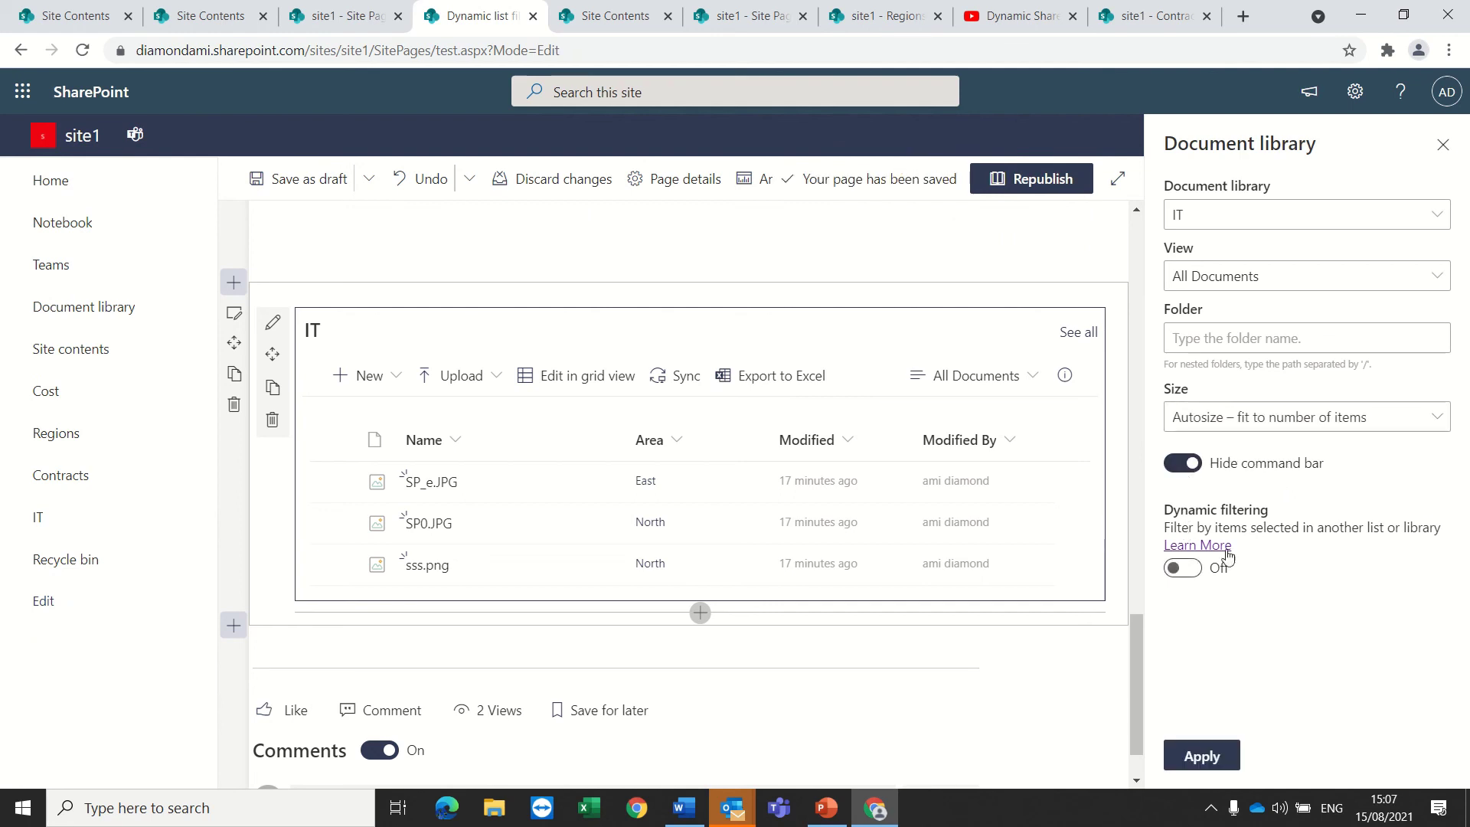
click(1202, 757)
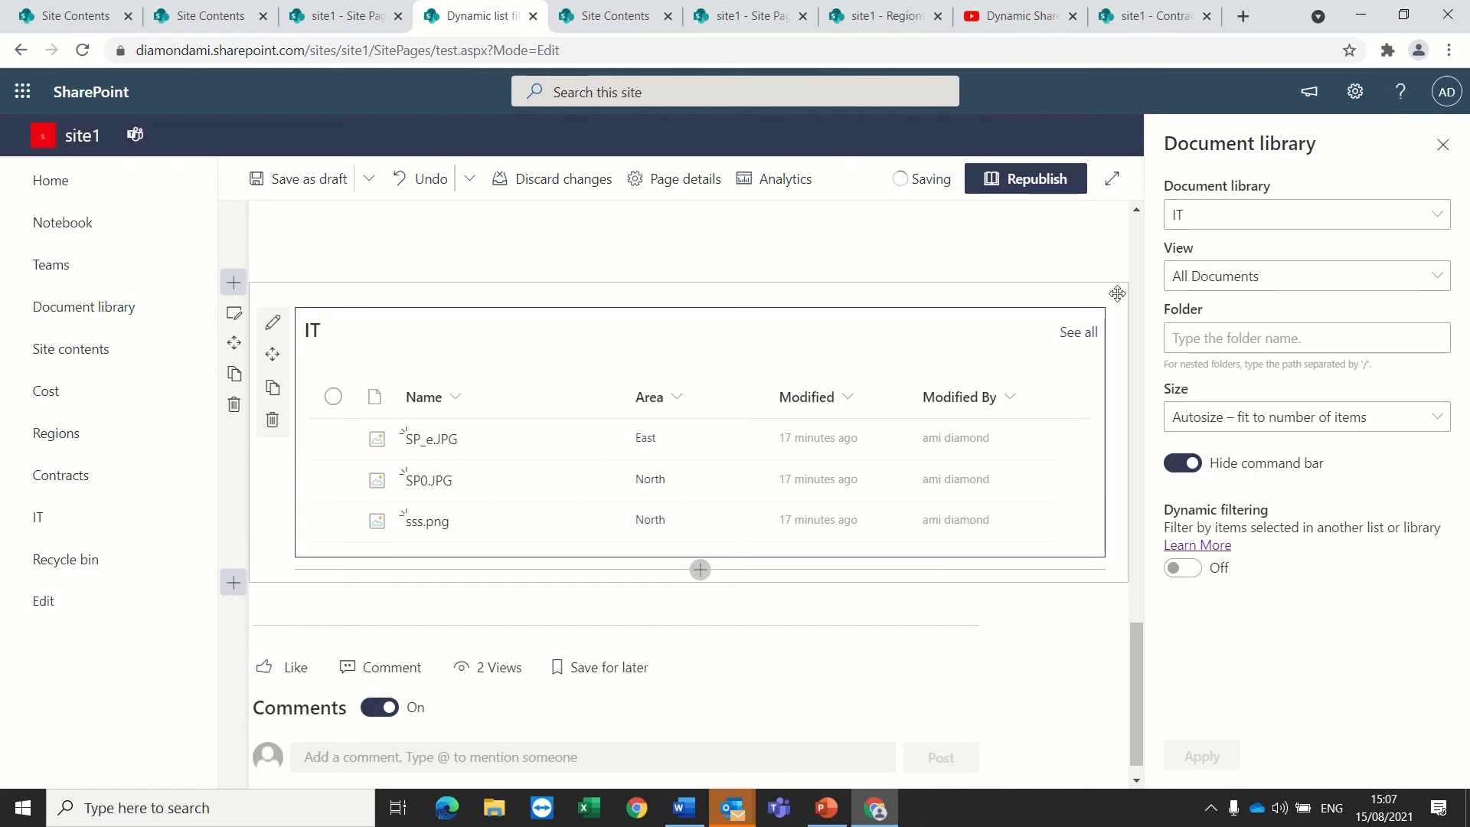
click(1442, 150)
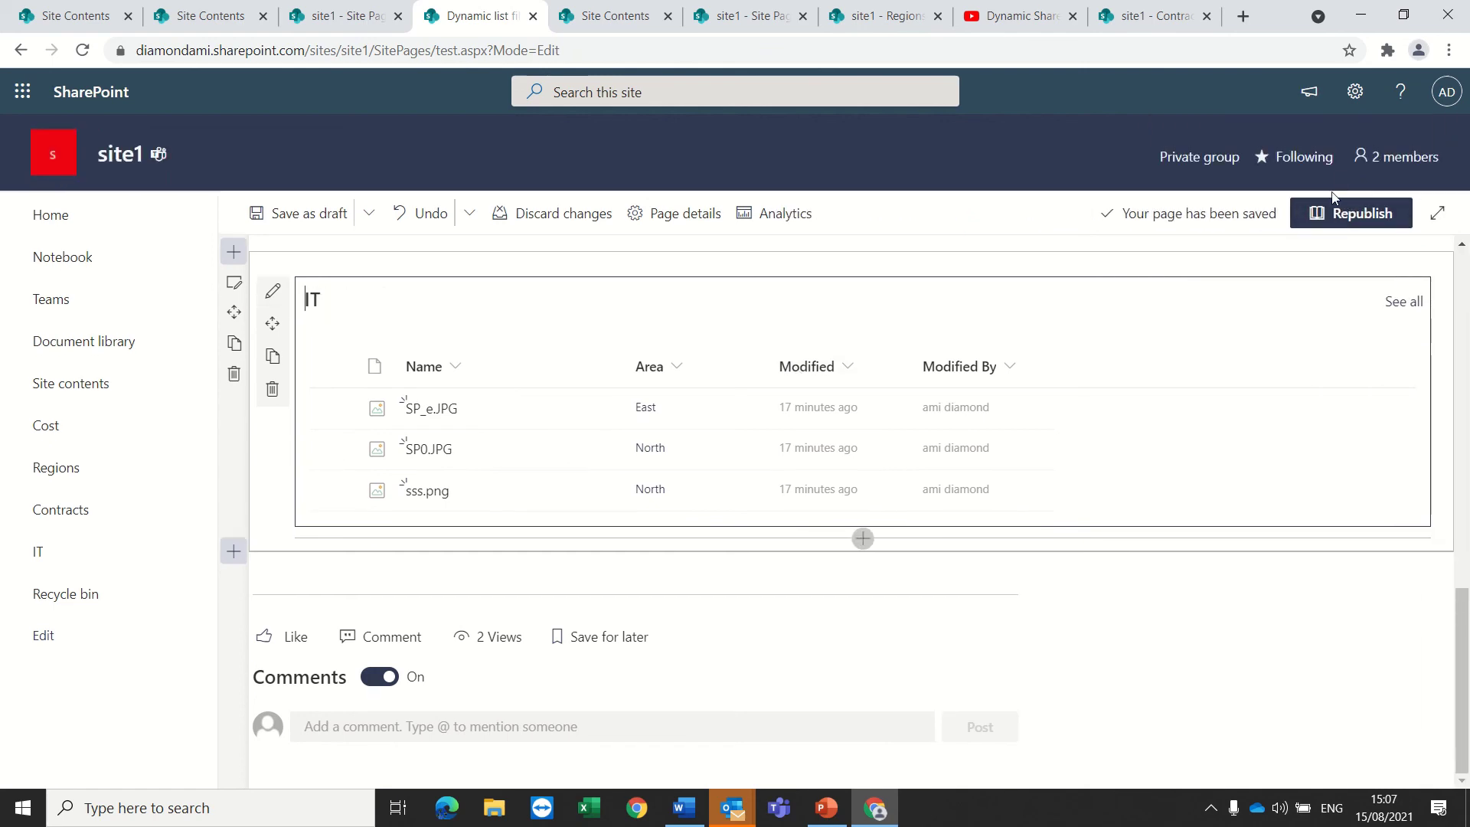